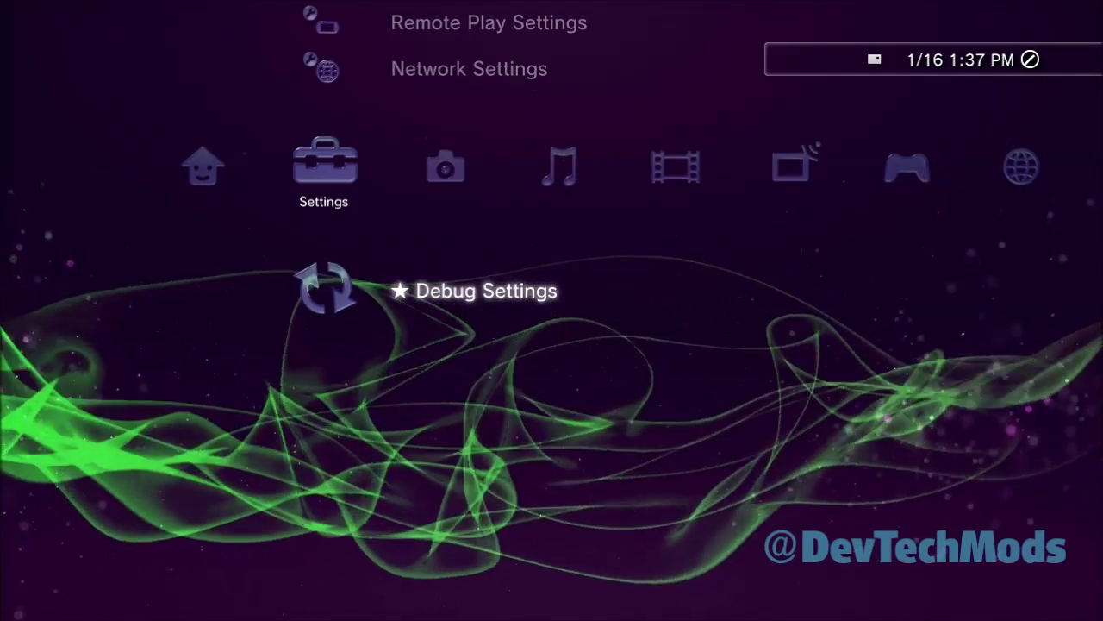
Step: Launch Rebug Toolbox from the Unknown folder and confirm System Information shows LV2 Kernel and Target Type CEX
key("Right")
key("Right")
key("Right")
key("Right")
key("Right")
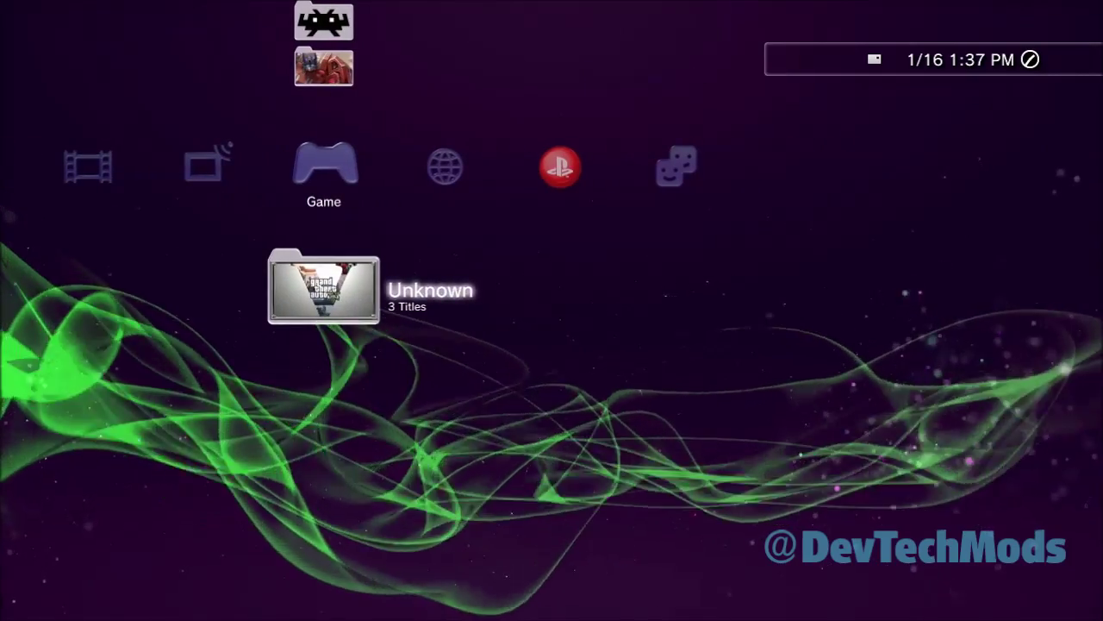
key("Return")
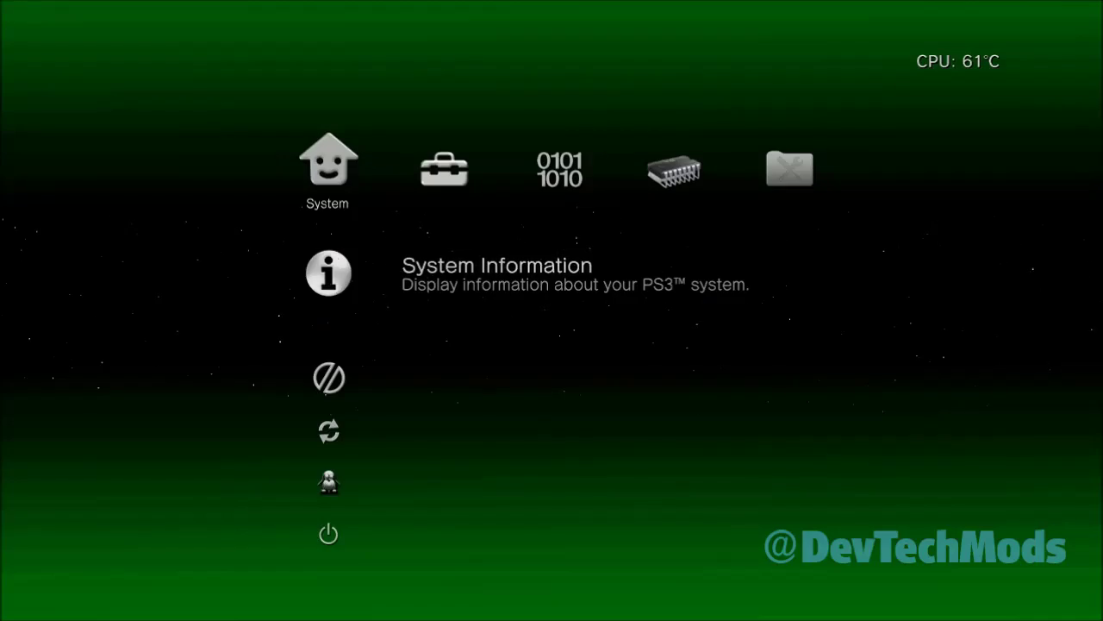
key("Return")
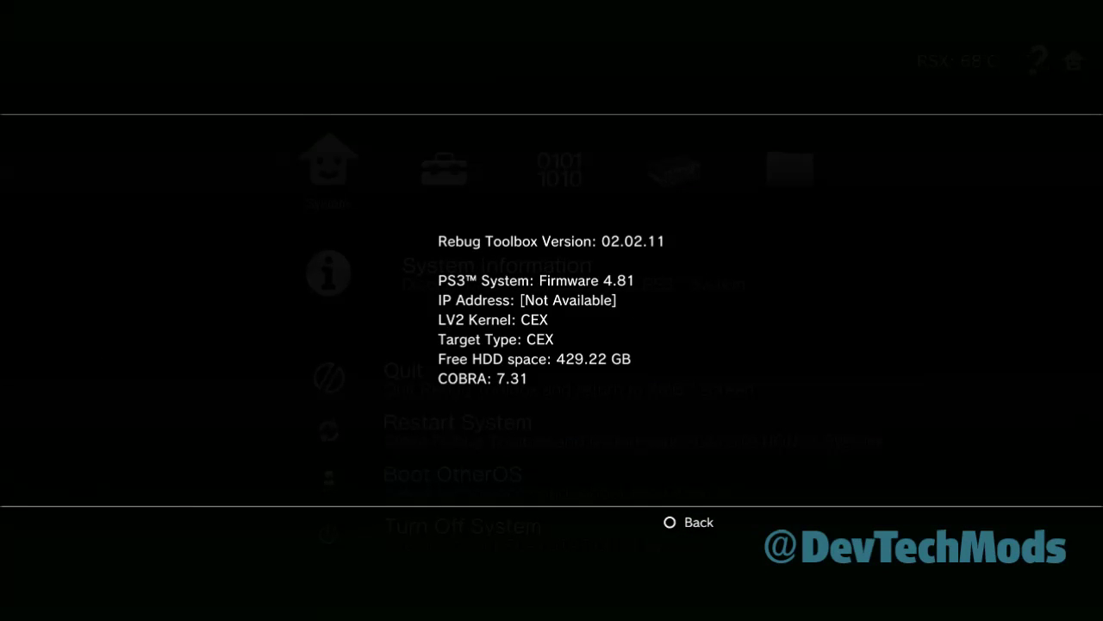
key("Escape")
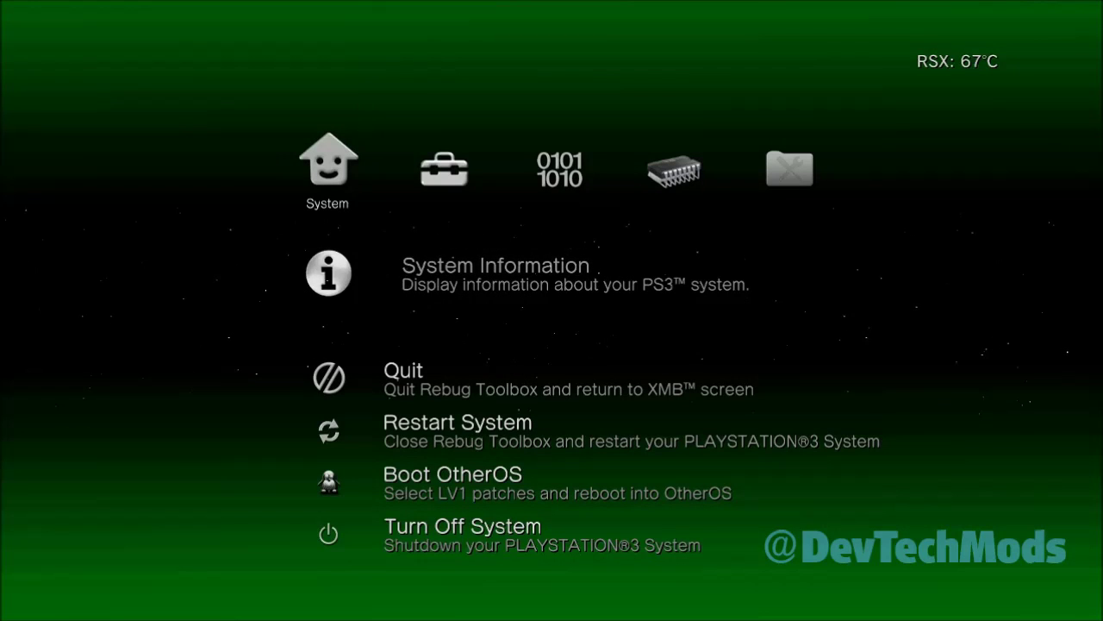
key("Right")
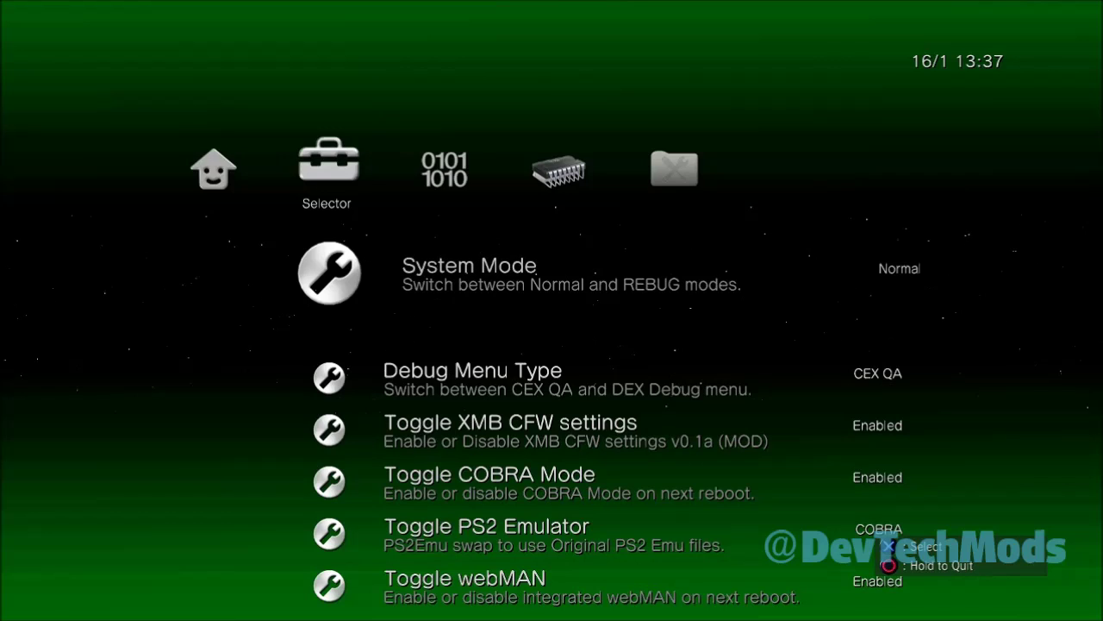
Step: Review Selector's Debug Menu Type, then move through DEX/CEX to Utilities' Dump eid root key entry
key("Down")
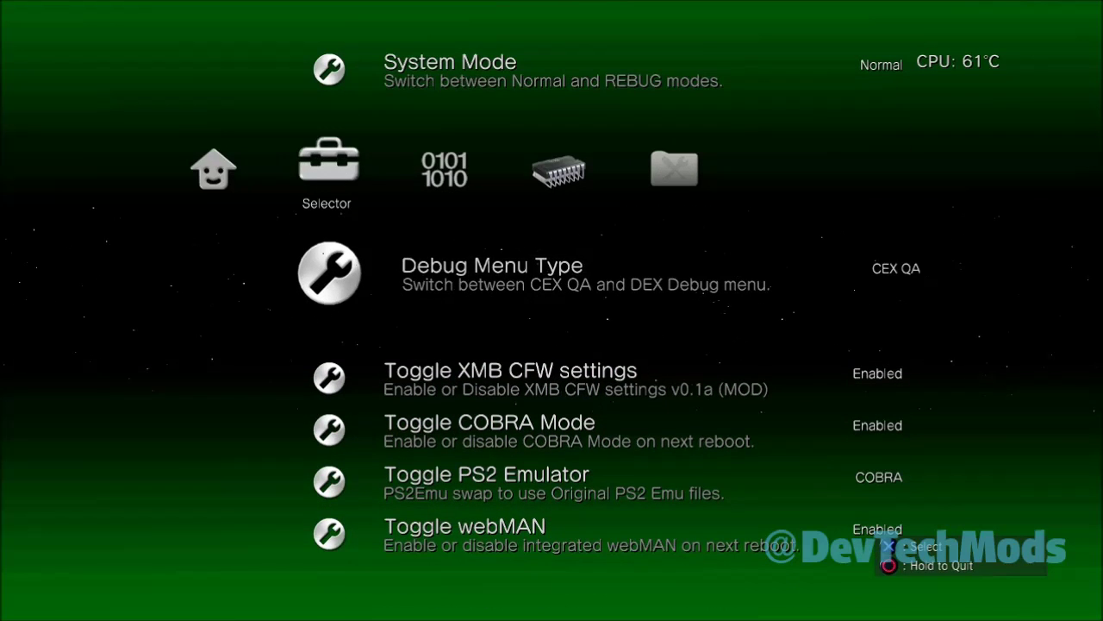
key("Return")
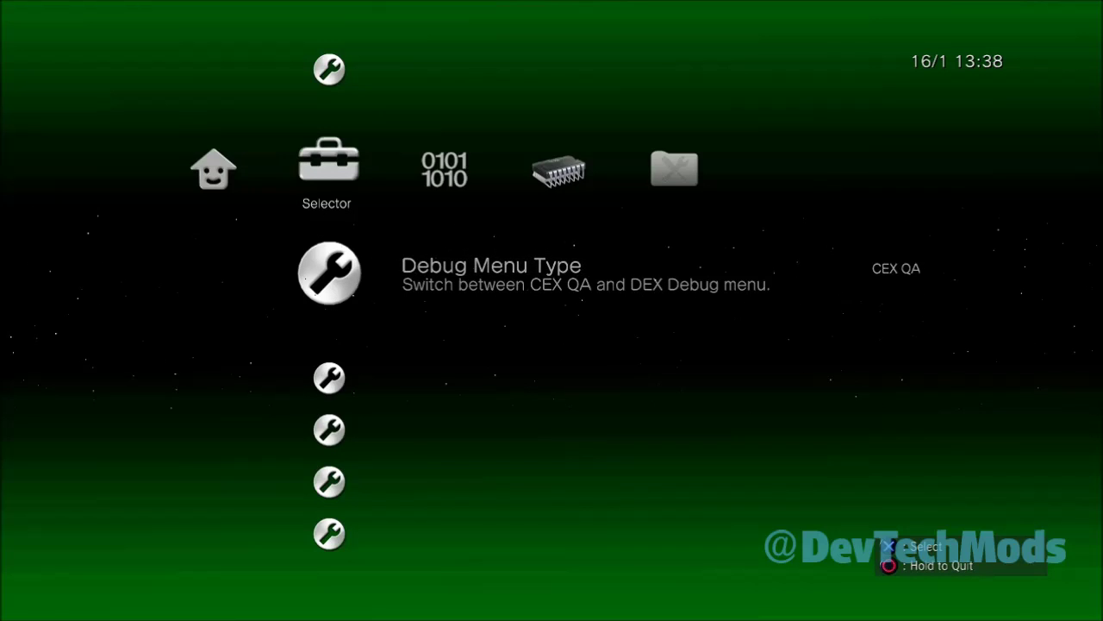
key("Right")
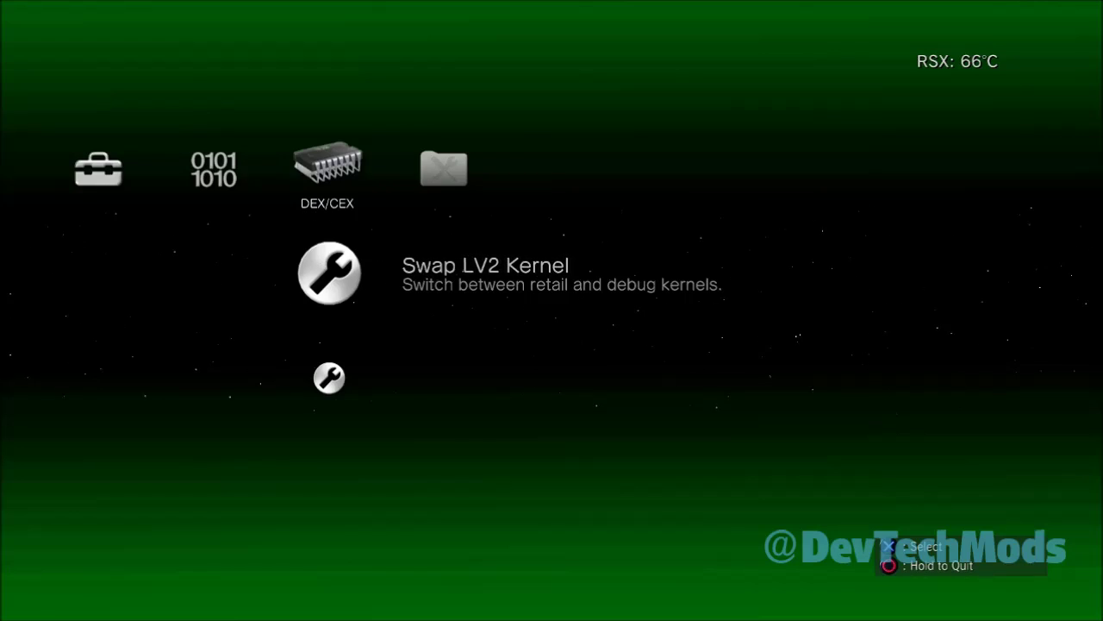
key("Right")
key("Down")
key("Down")
key("Down")
key("Down")
key("Down")
key("Down")
key("Down")
key("Down")
key("Down")
key("Down")
key("Down")
key("Down")
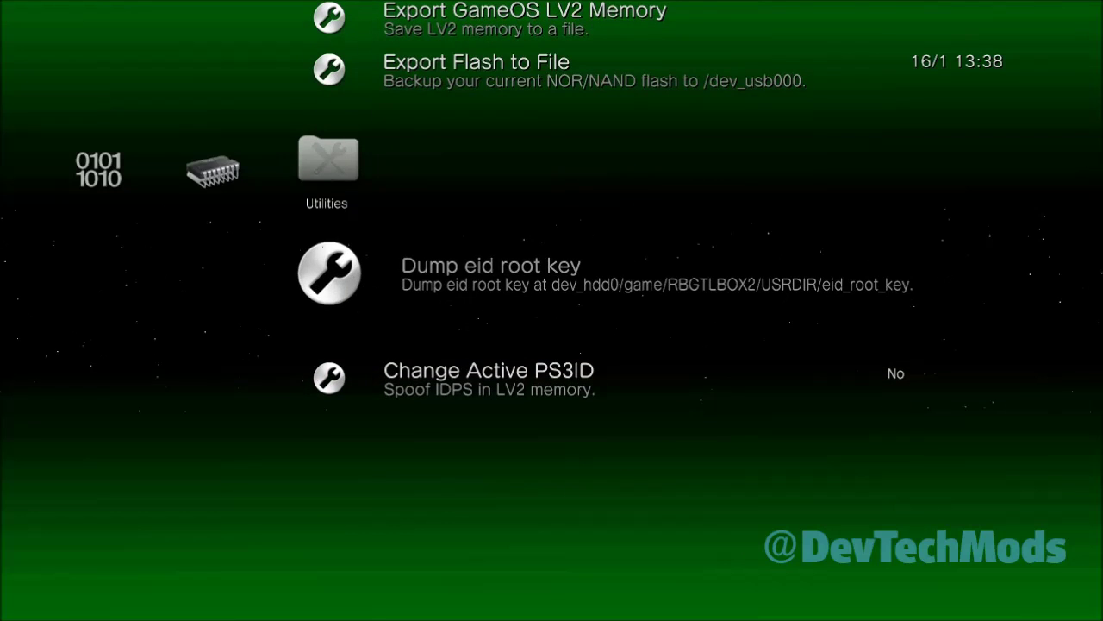
Step: Dump the eid root key to /dev_hdd0/game/RBGTLBOX2/USRDIR, reboot, and relaunch Rebug Toolbox
key("Return")
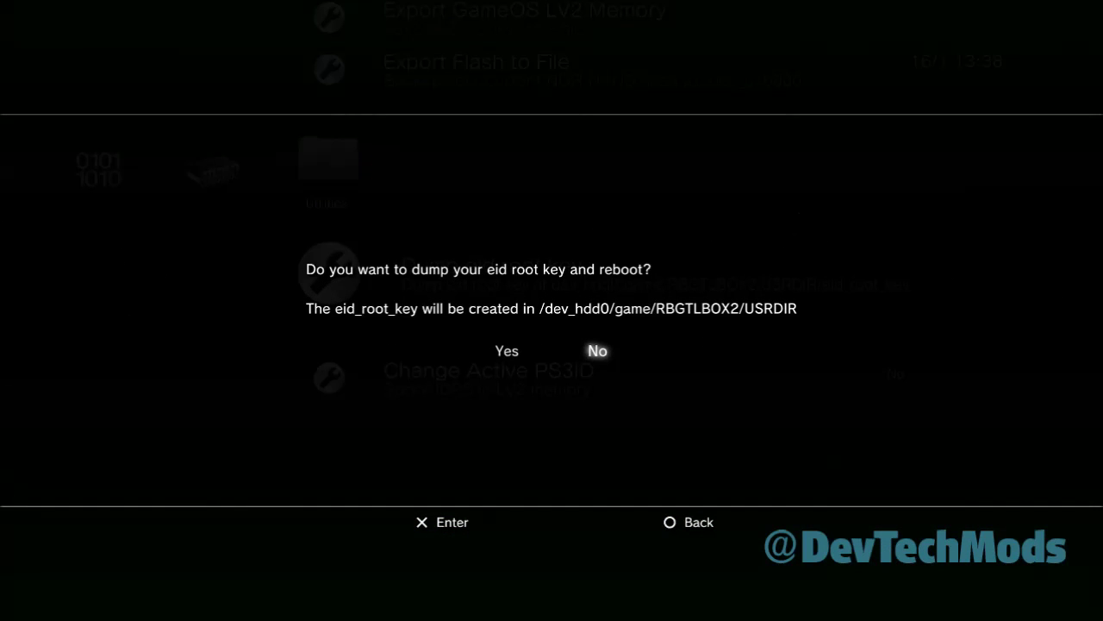
key("Left")
key("Return")
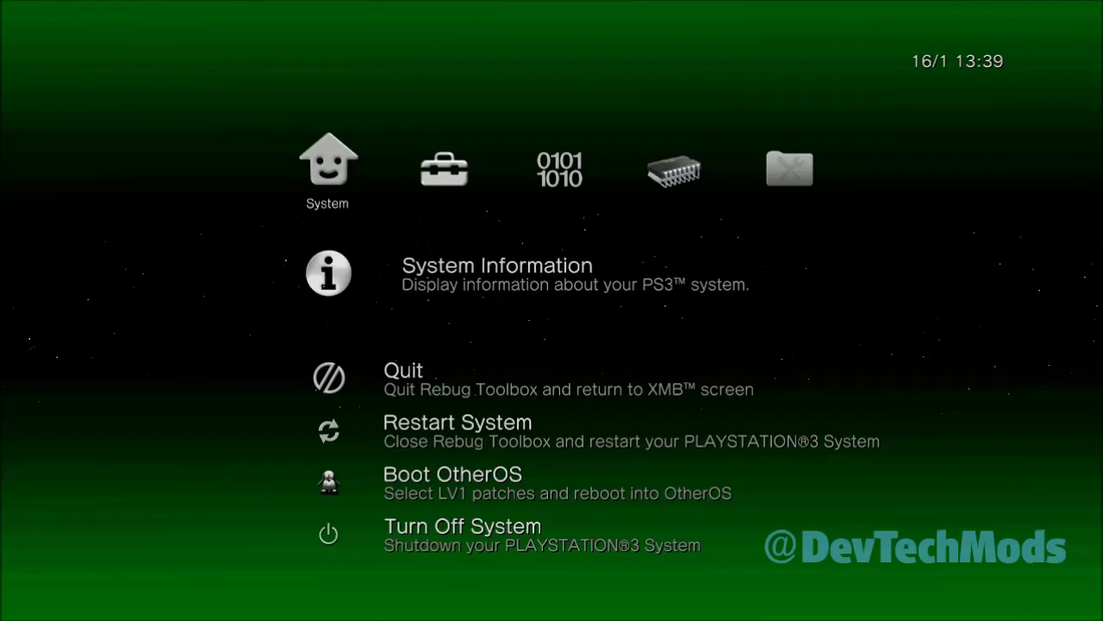
key("Return")
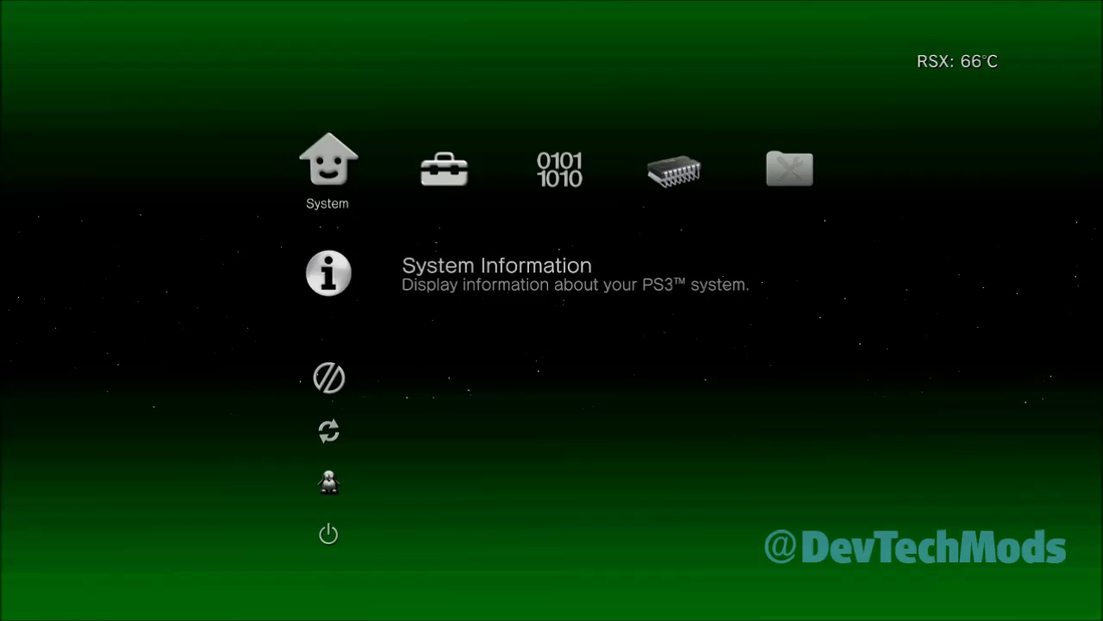
Step: In DEX/CEX, rewrite the target ID in flash, accepting the automatic CEX to DEX conversion
key("Right")
key("Right")
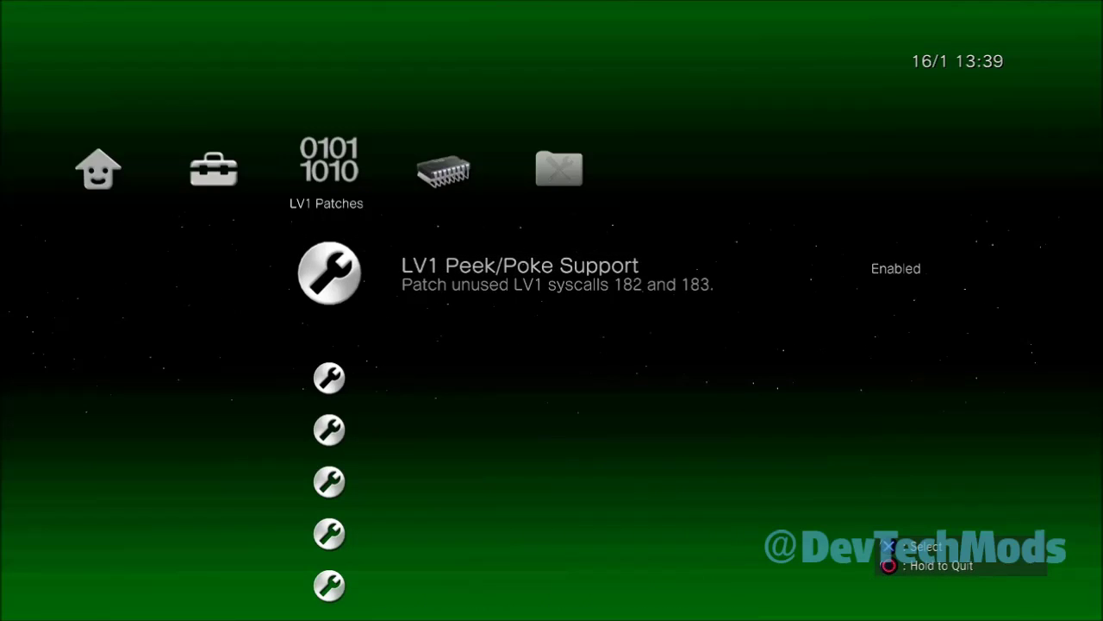
key("Right")
key("Down")
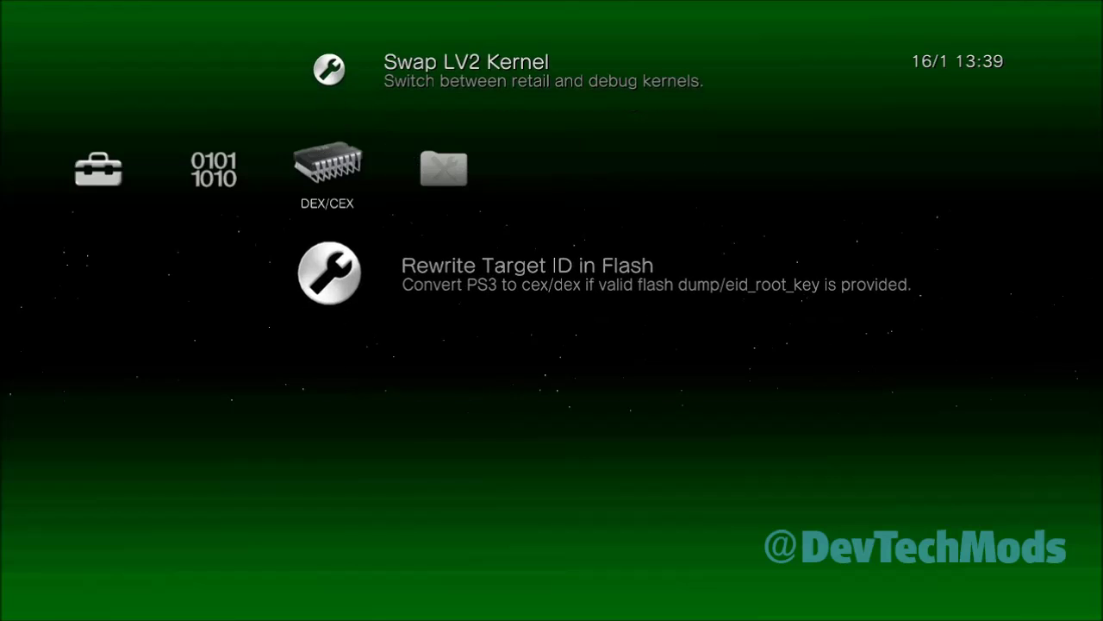
key("Return")
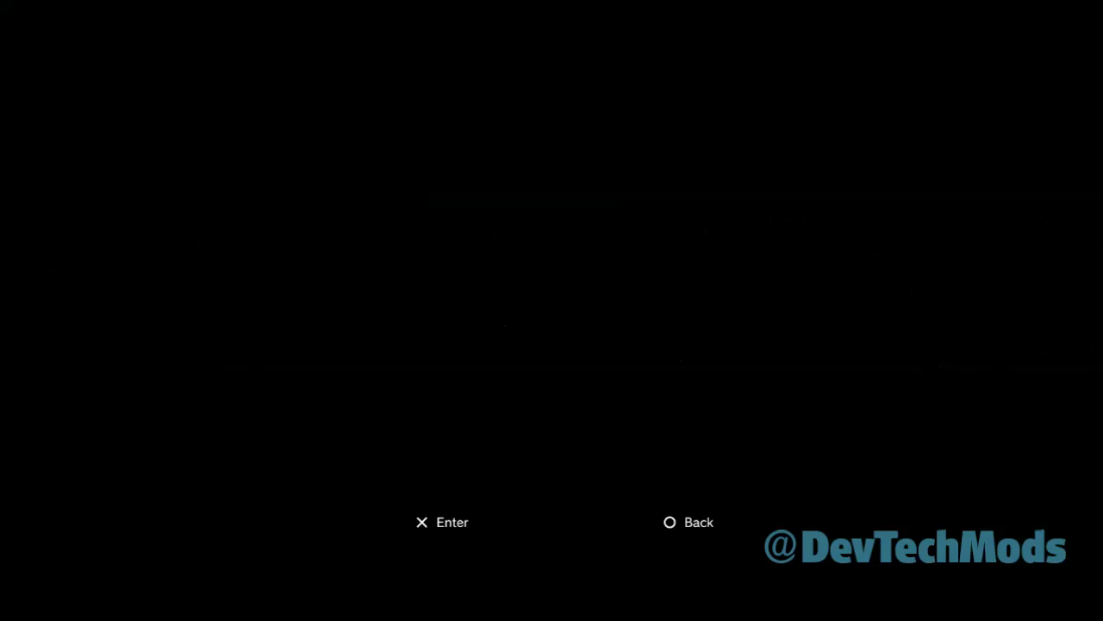
key("Left")
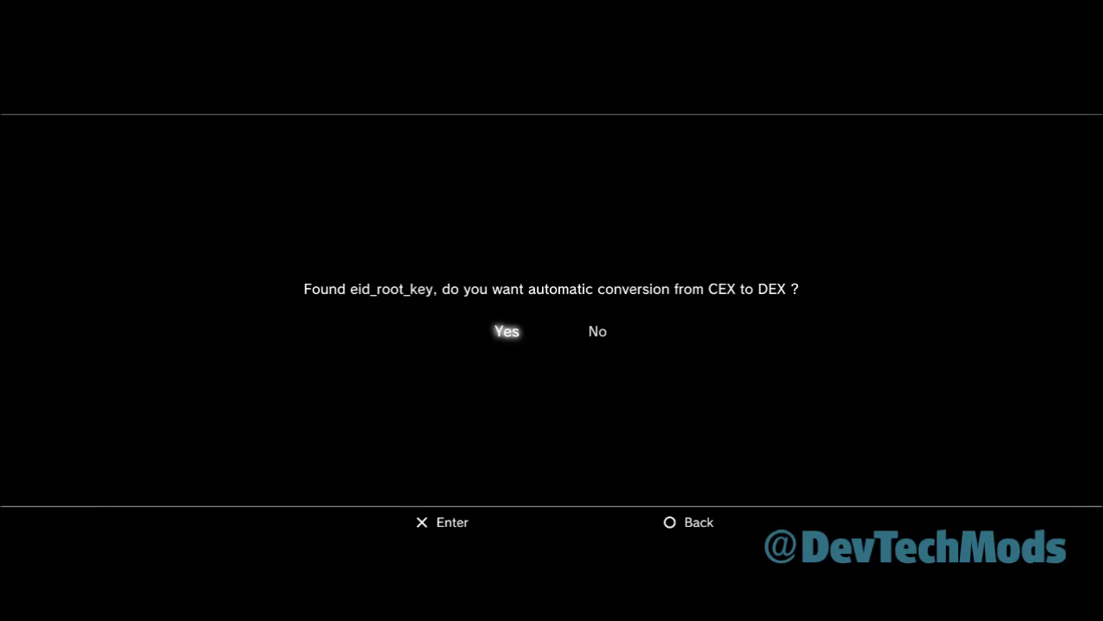
key("Return")
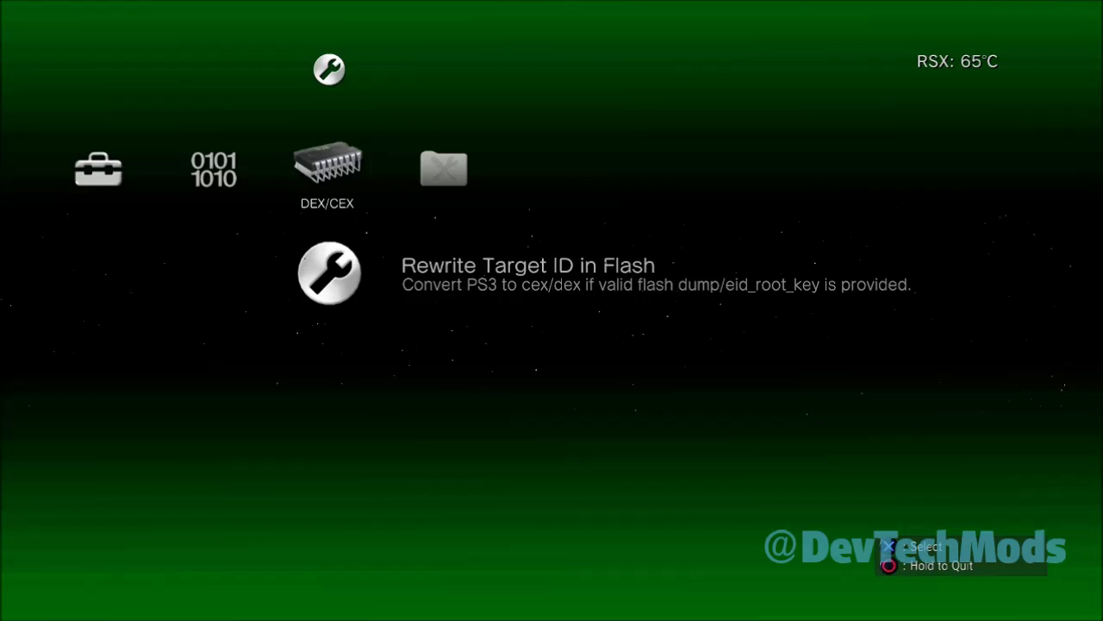
Step: Swap the LV2 kernel to DEX/Debug and confirm the reboot
key("Up")
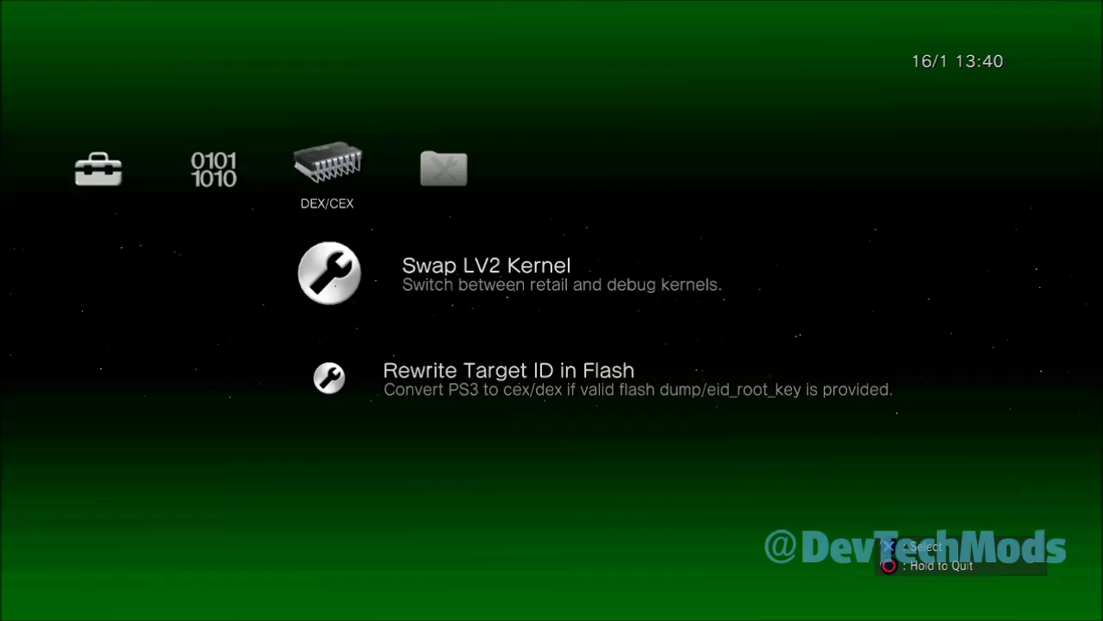
key("Return")
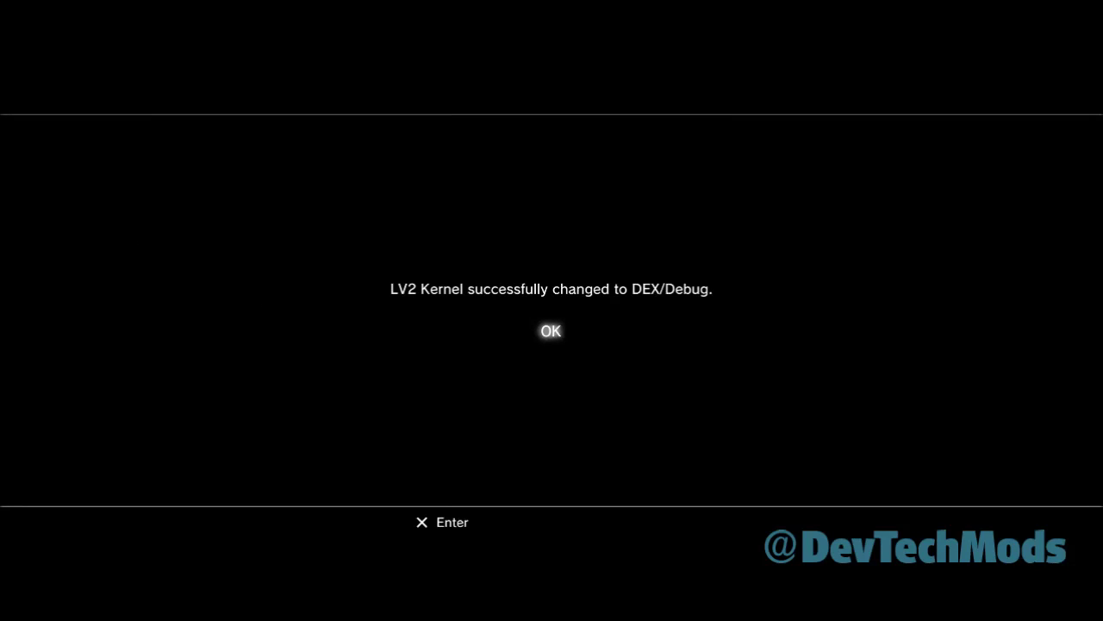
key("Return")
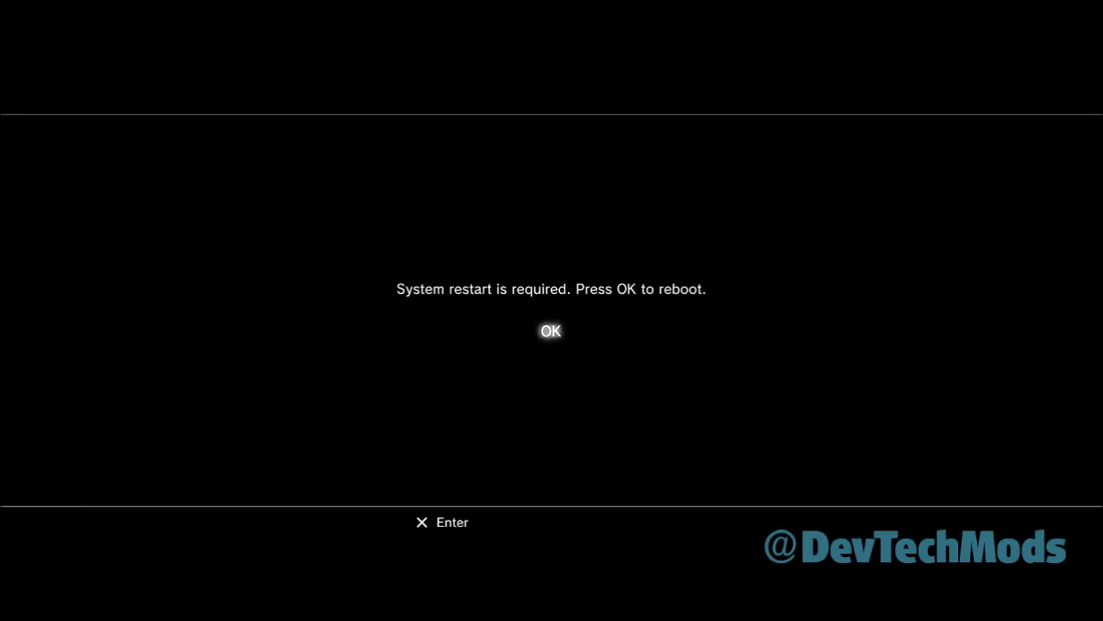
key("Return")
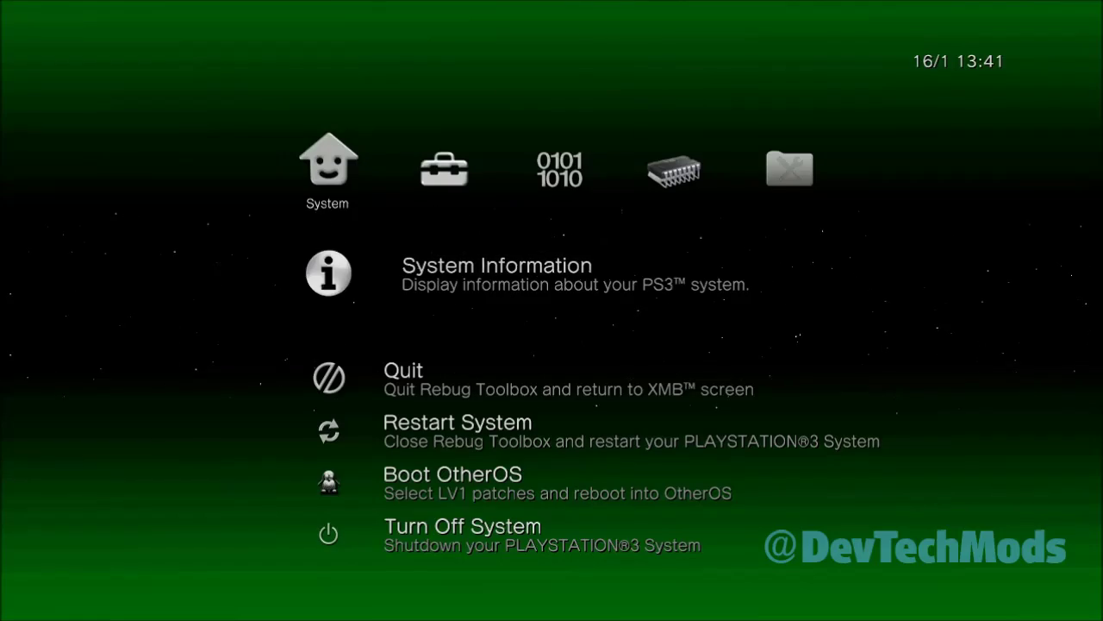
Step: Verify System Information reports firmware 4.81 DEX with LV2 Kernel and Target Type DEX
key("Return")
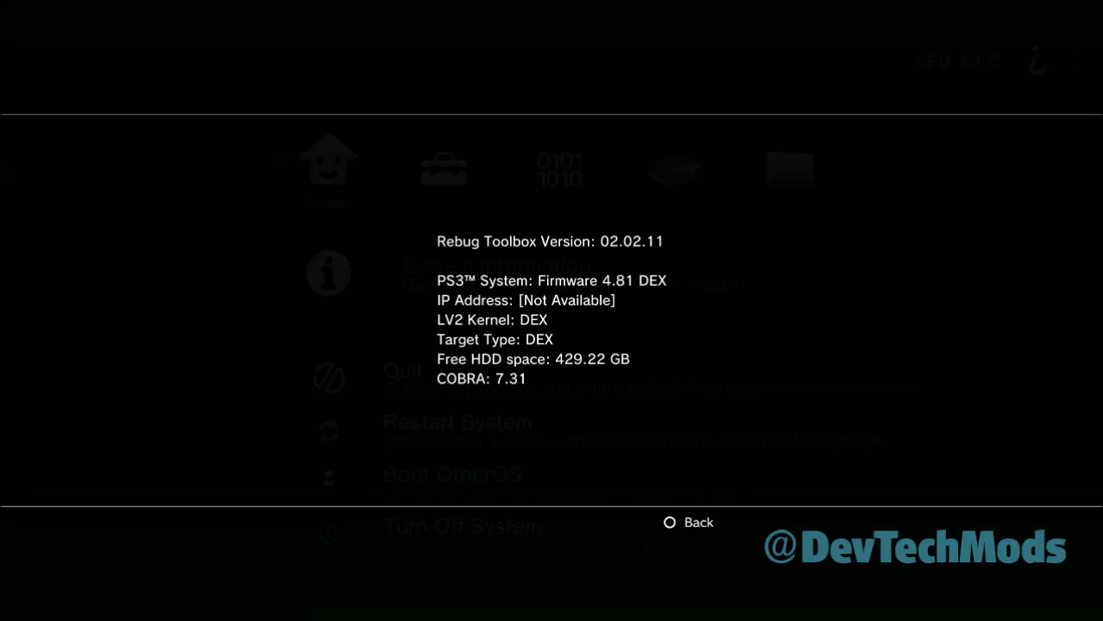
key("Escape")
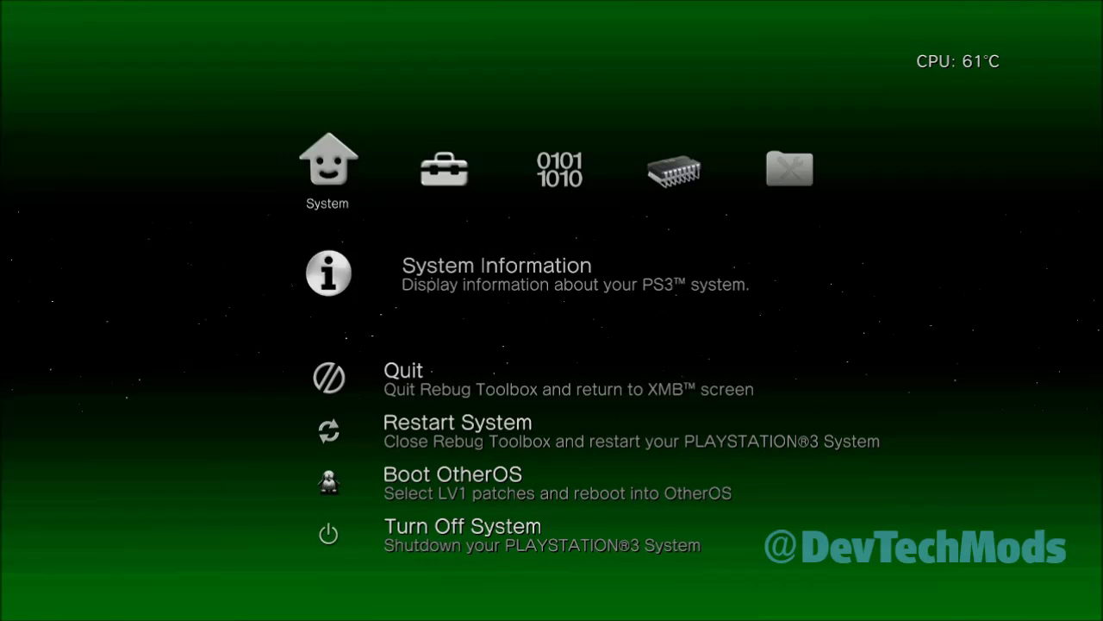
key("Right")
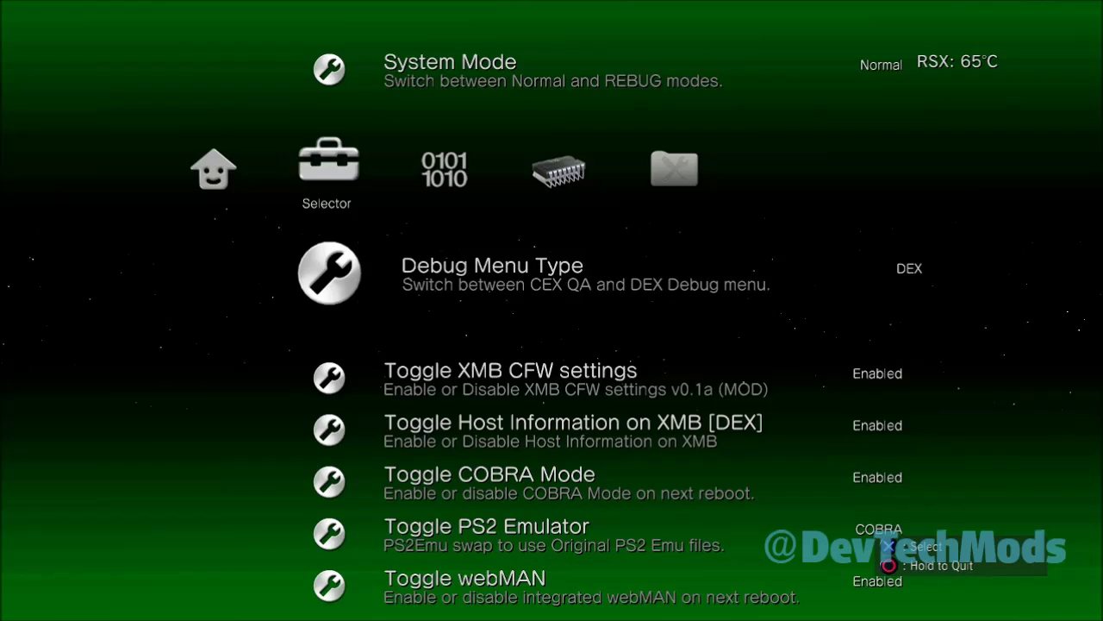
key("Return")
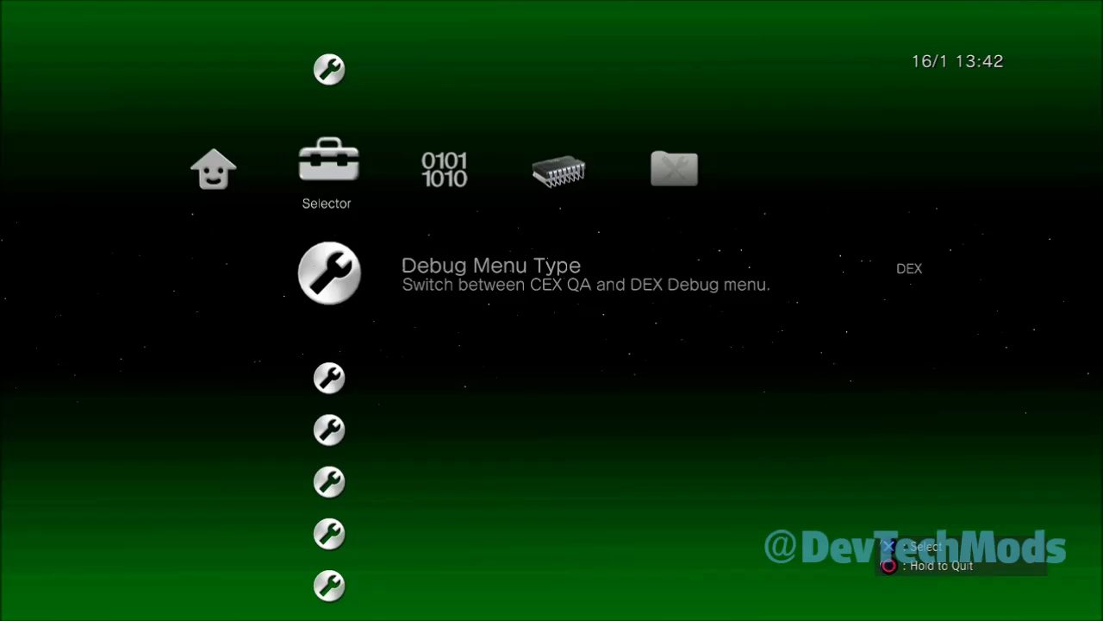
key("Return")
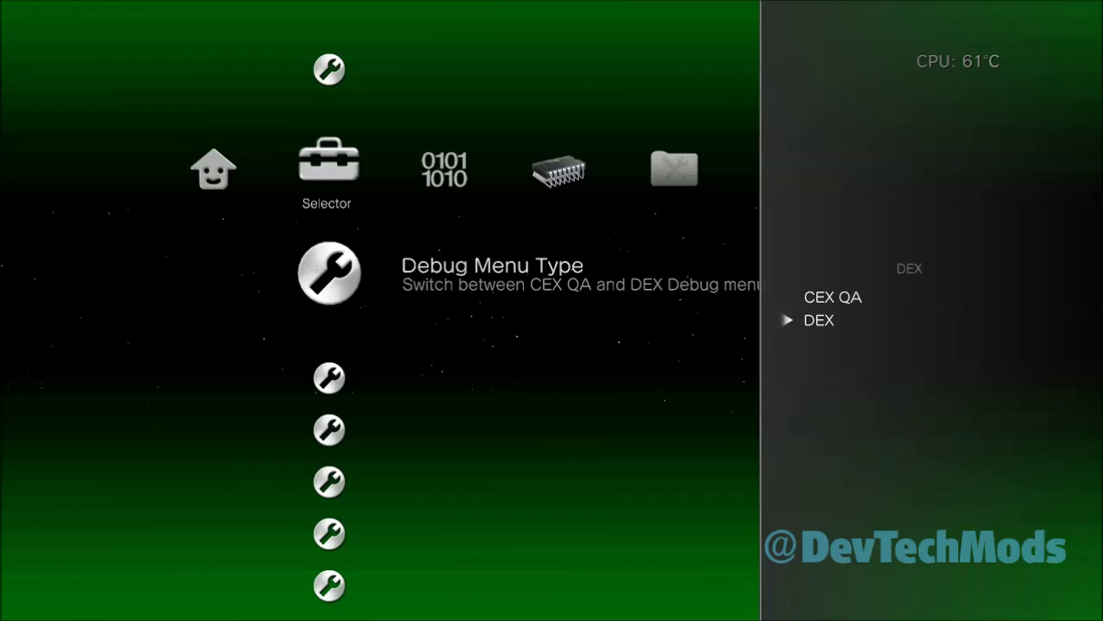
key("Return")
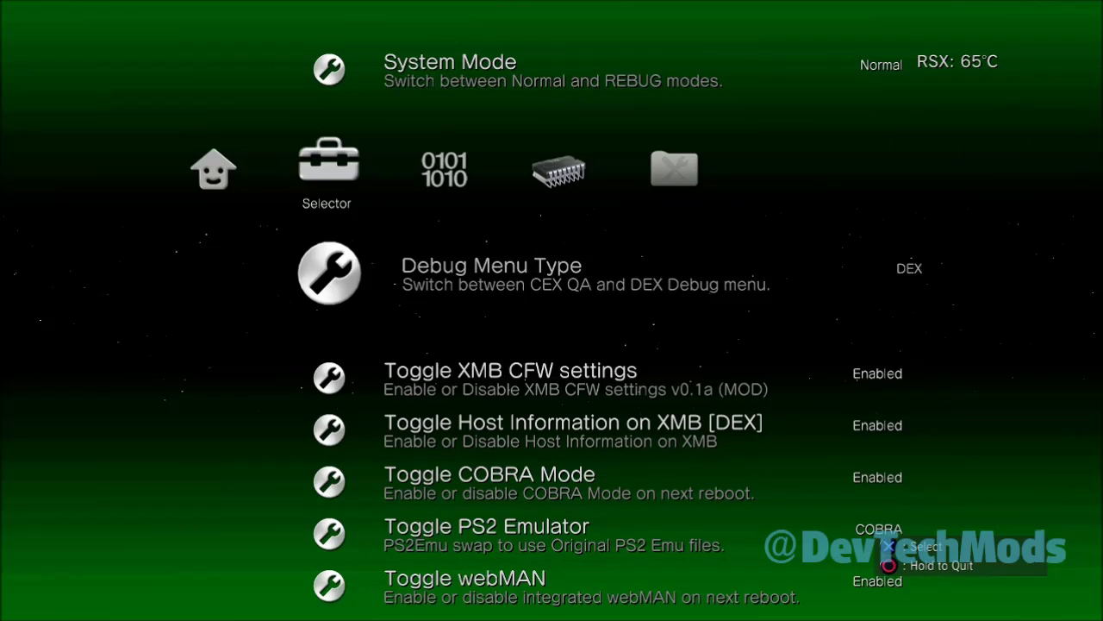
key("Return")
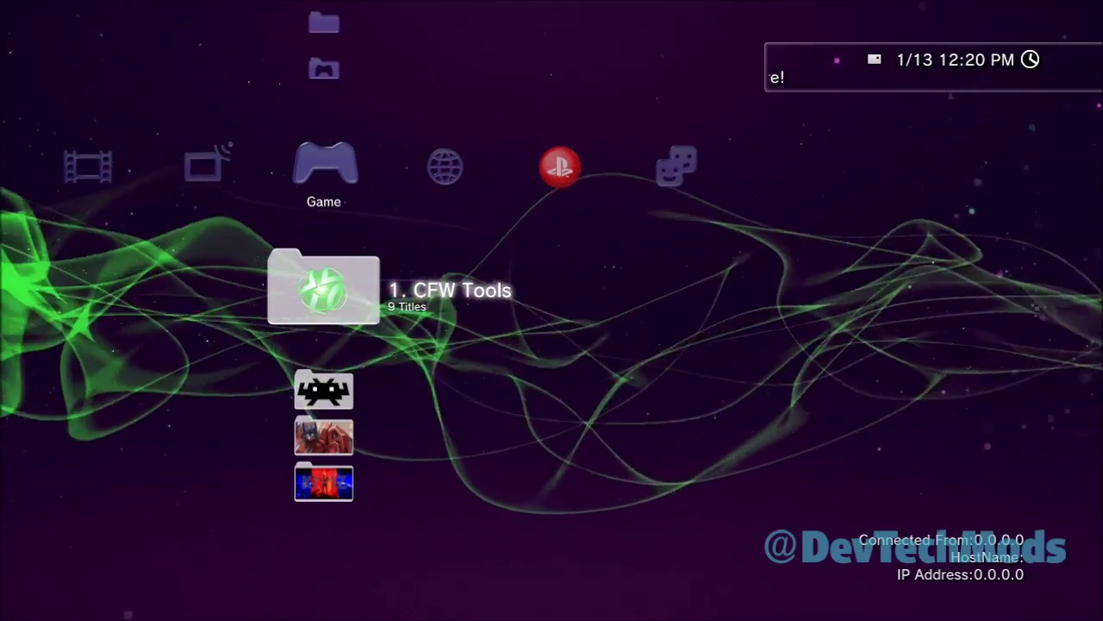
Step: Launch Rebug Toolbox from the 1. CFW Tools folder on the XMB Game column
key("Return")
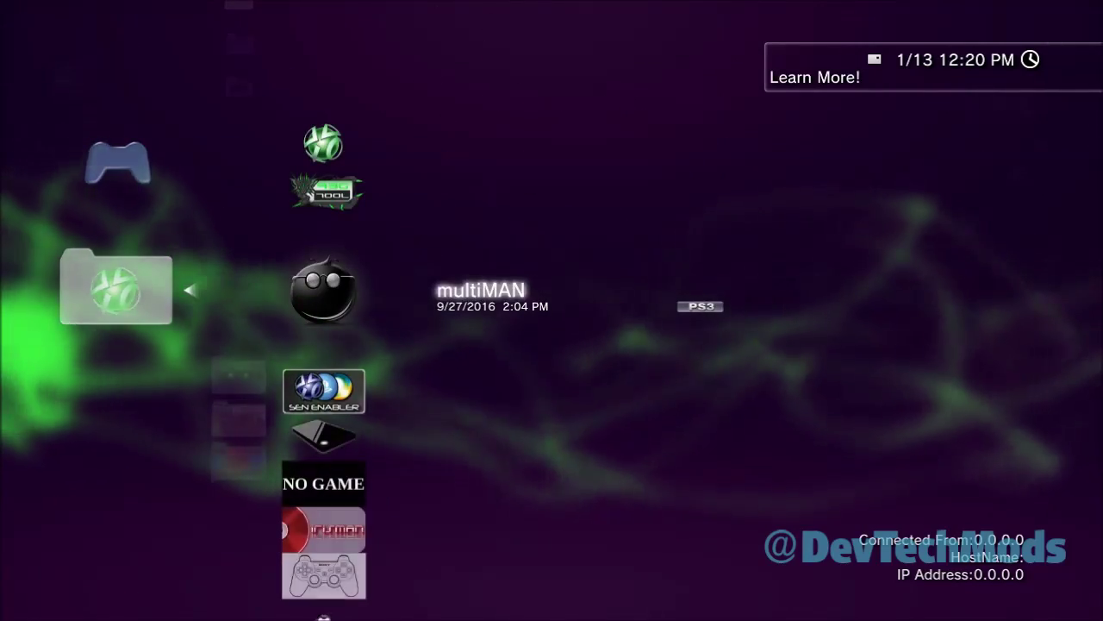
key("Up")
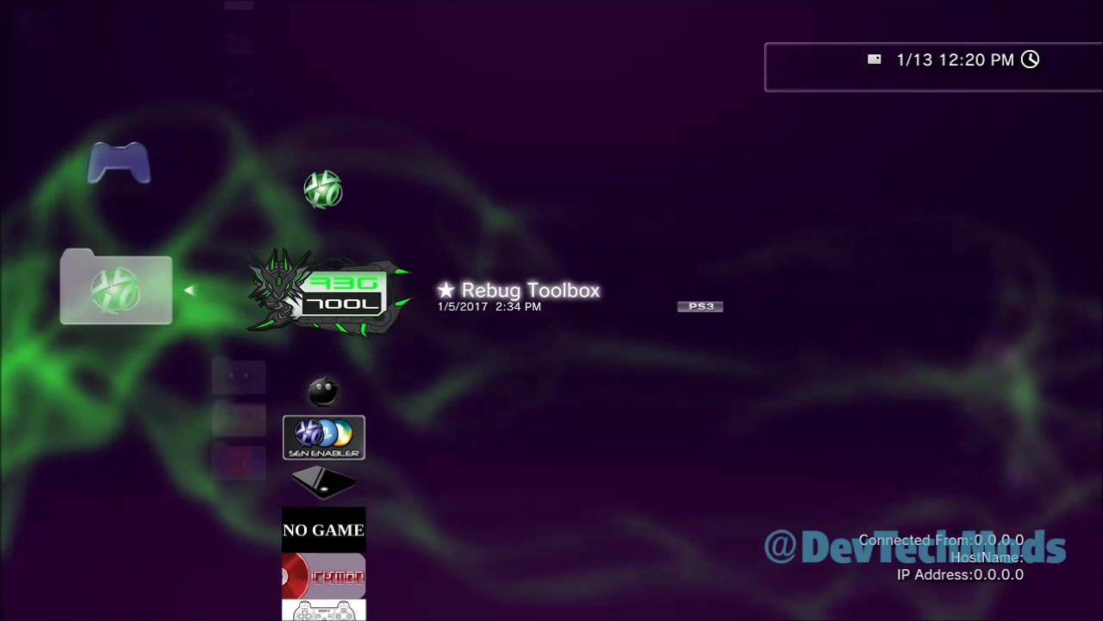
key("Return")
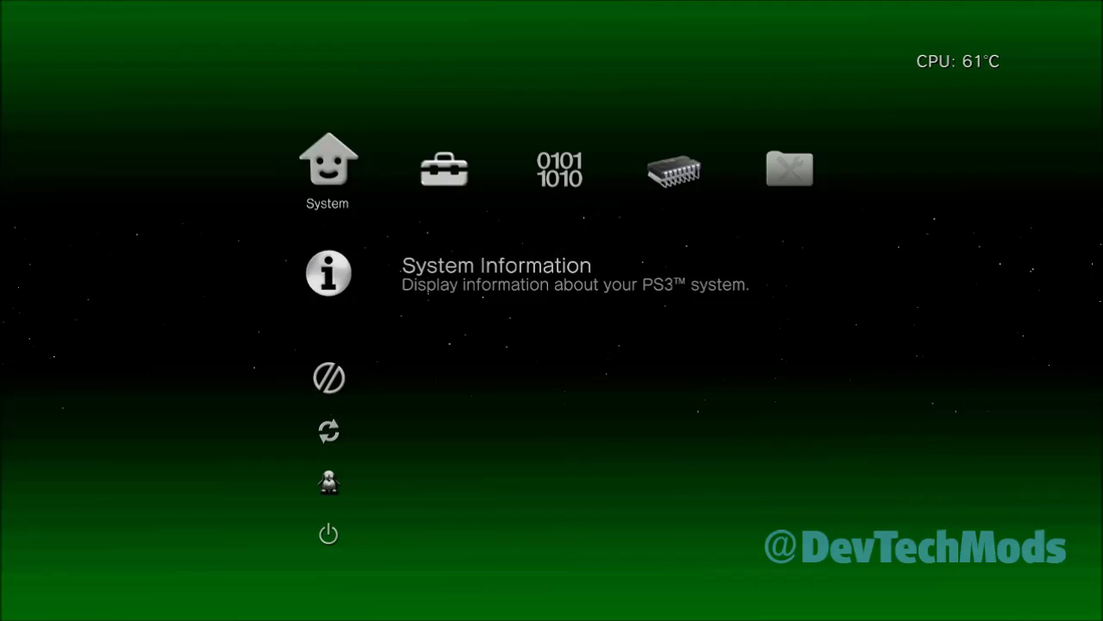
Step: Recheck System Information: firmware 4.81 DEX, COBRA 7.31, LV2 Kernel and Target Type DEX
key("Return")
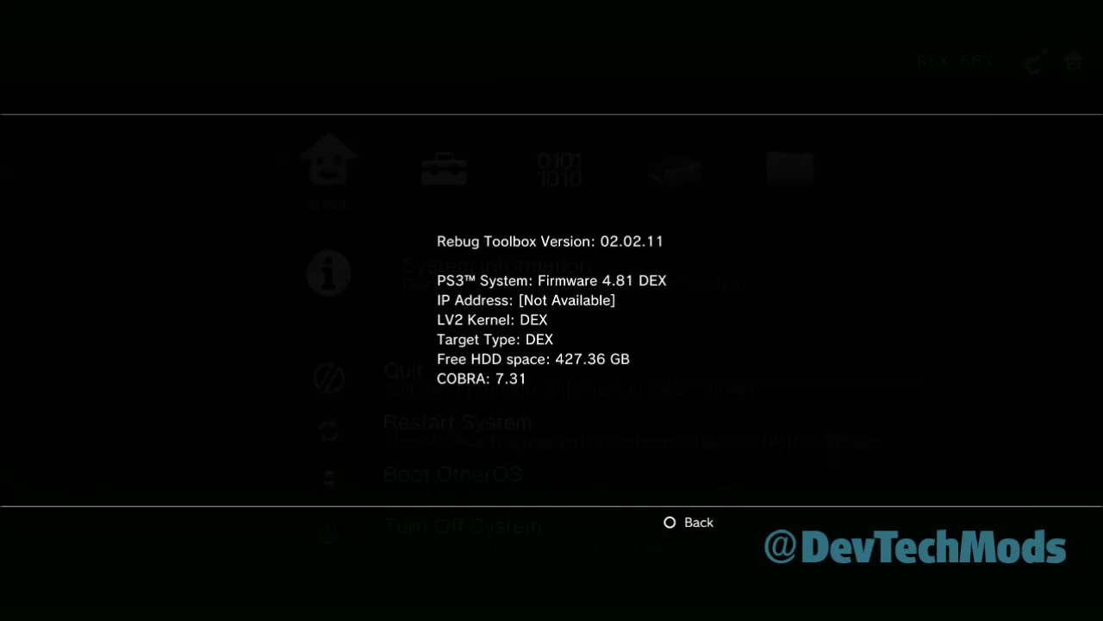
key("Escape")
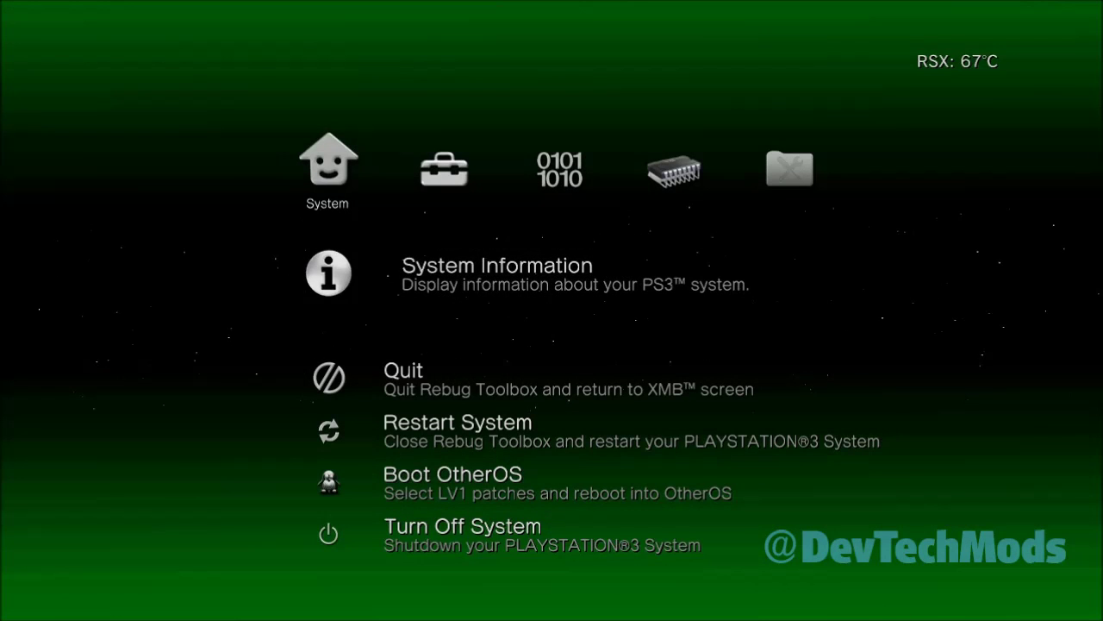
key("Right")
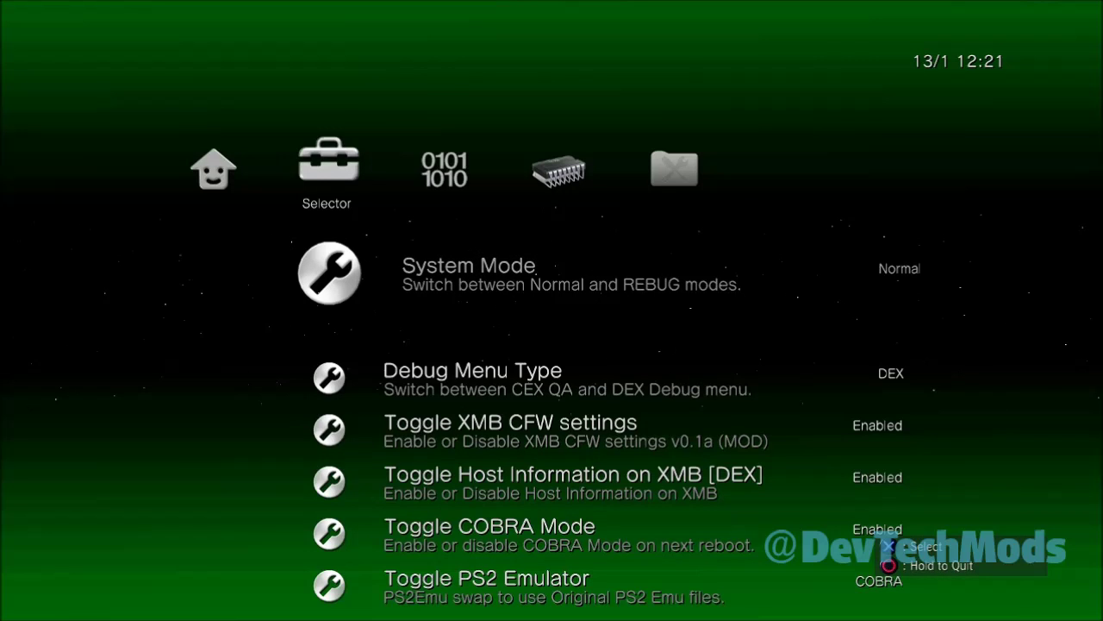
Step: Switch the Selector's Debug Menu Type from DEX to CEX QA and acknowledge the activation message
key("Down")
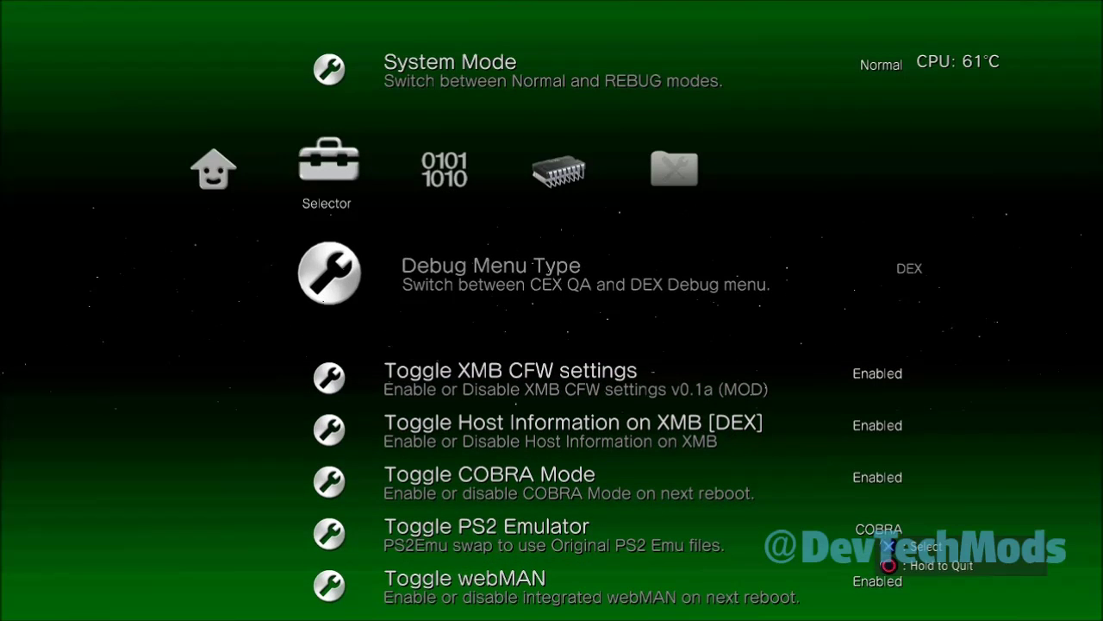
key("Return")
key("Up")
key("Return")
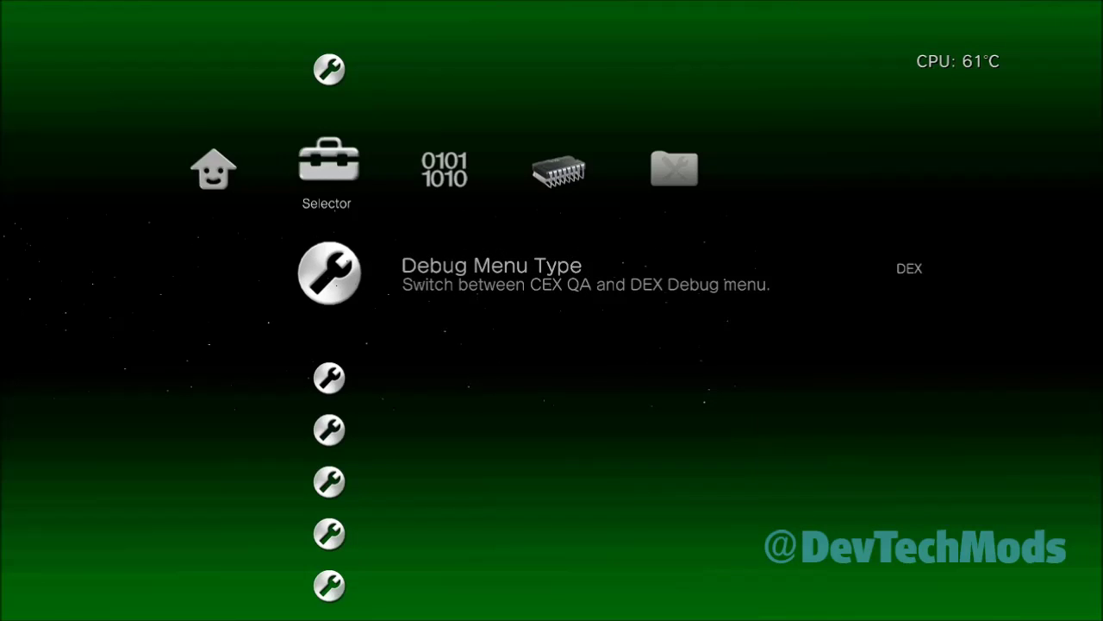
key("Return")
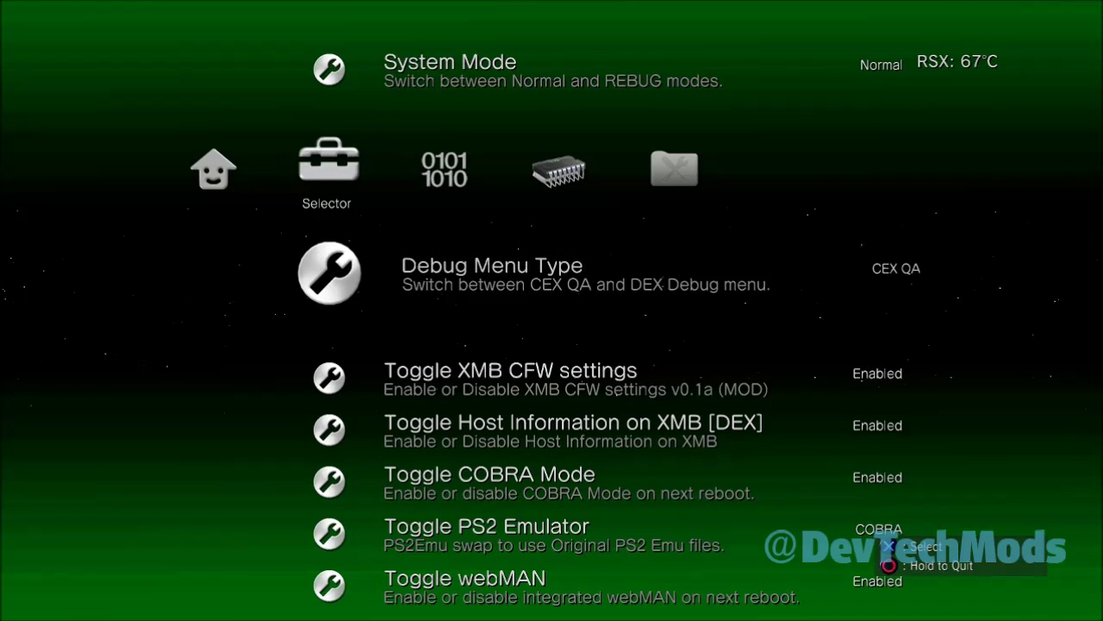
key("Return")
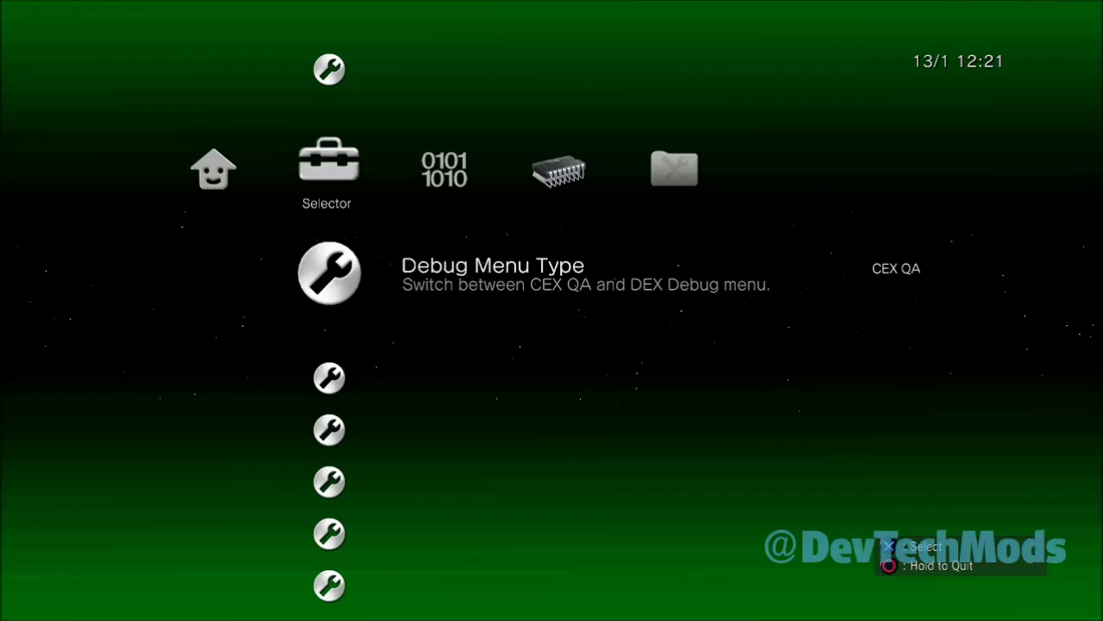
key("Right")
key("Right")
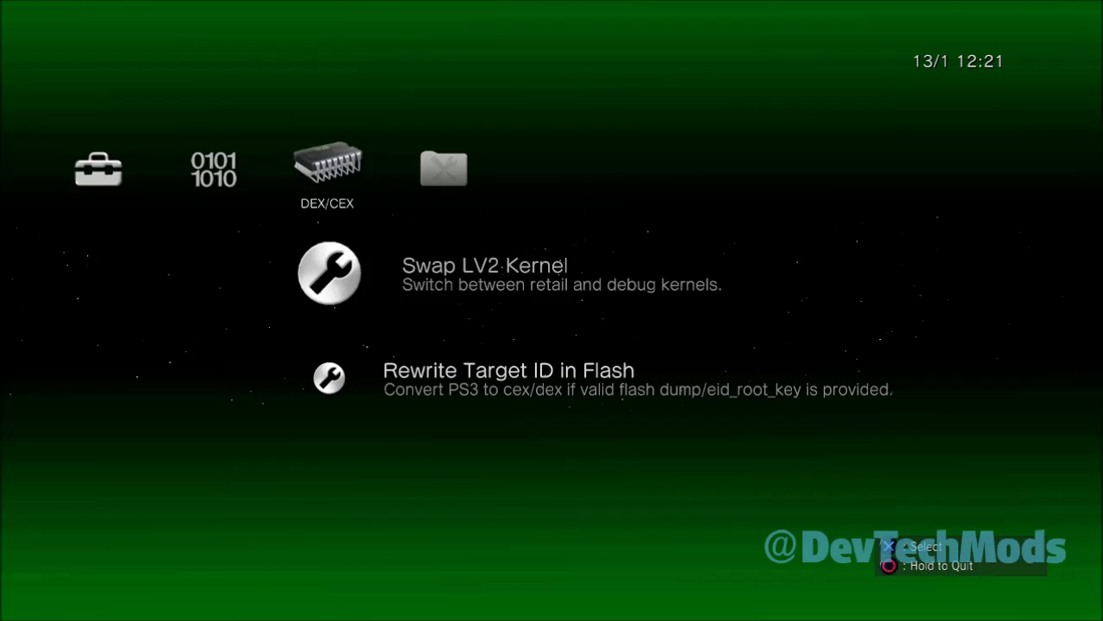
Step: Run Dump eid root key from the Utilities category, choosing Yes to dump and reboot
key("Right")
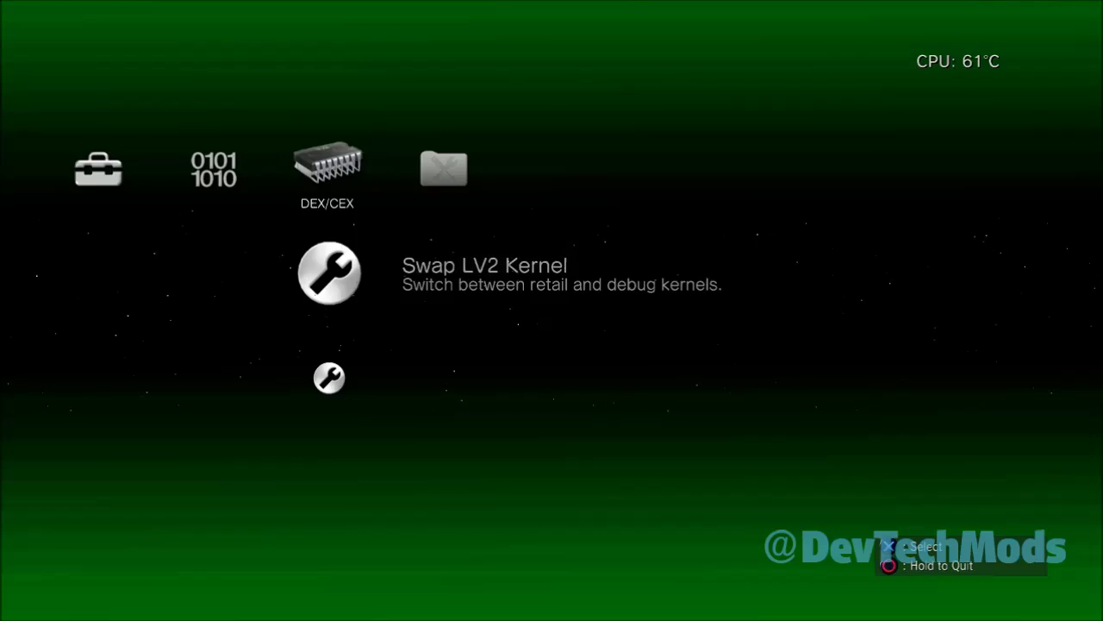
key("Down")
key("Down")
key("Down")
key("Down")
key("Down")
key("Down")
key("Down")
key("Down")
key("Down")
key("Down")
key("Down")
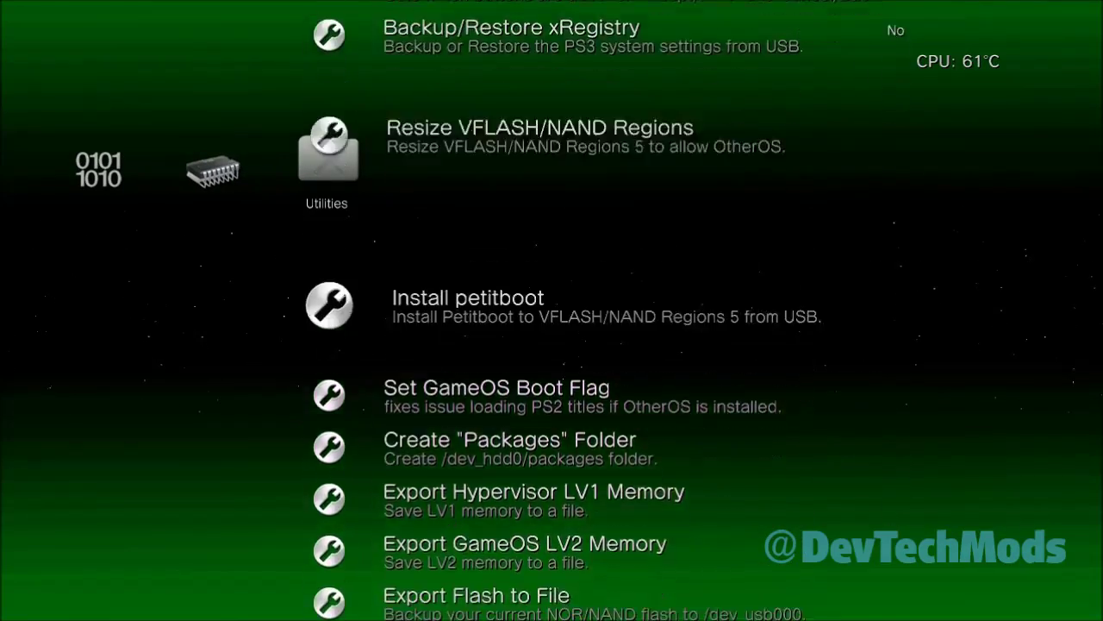
key("Down")
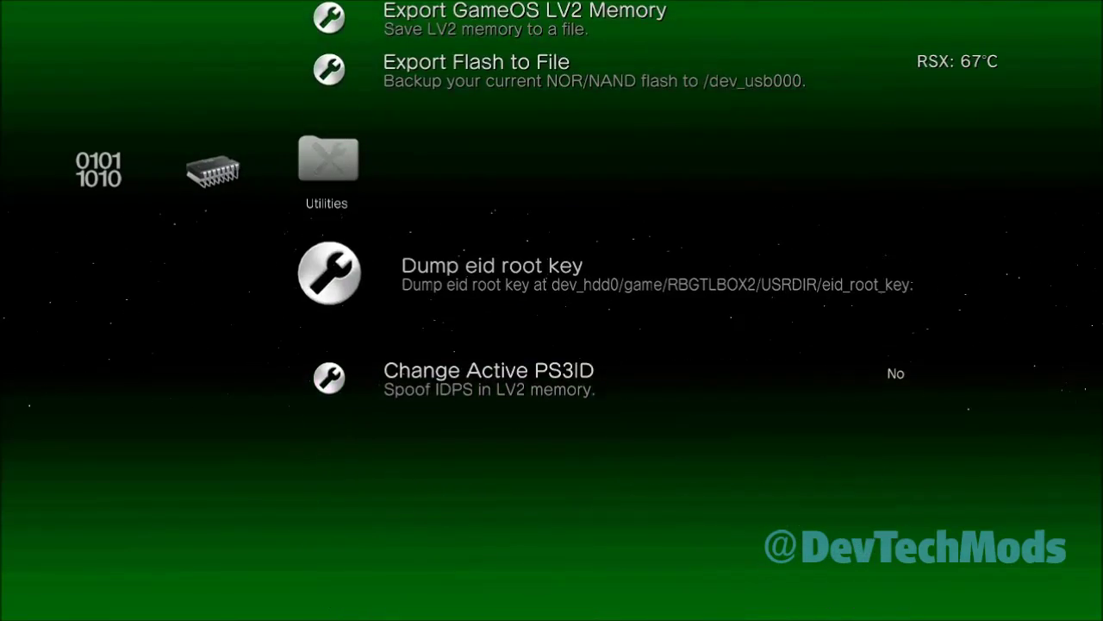
key("Return")
key("Left")
key("Return")
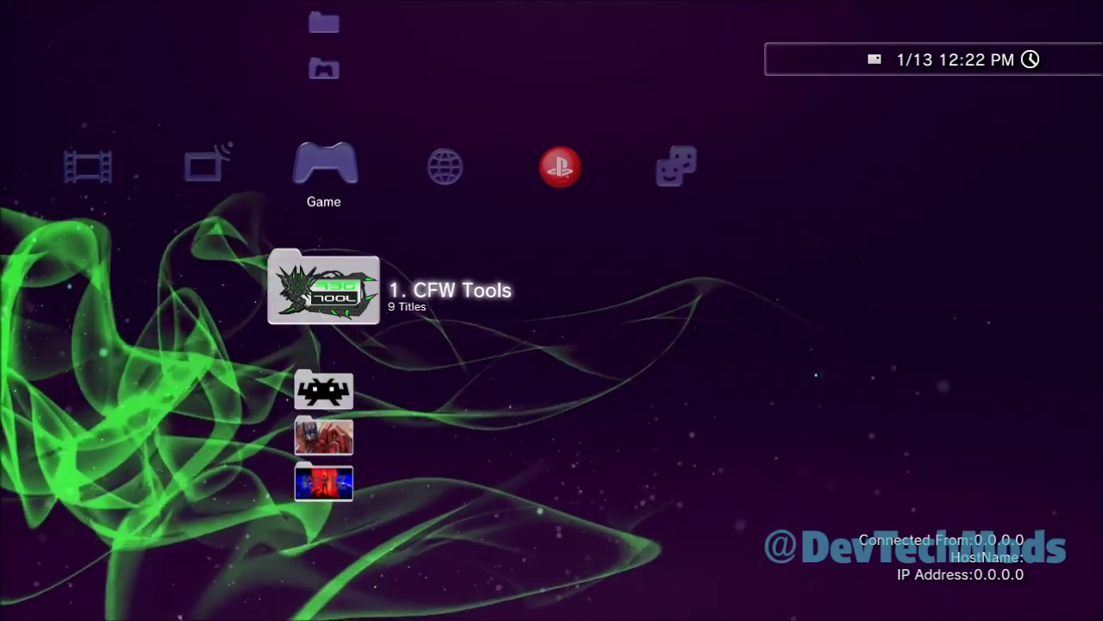
Step: Relaunch Rebug Toolbox from 1. CFW Tools and navigate to DEX/CEX's Rewrite Target ID in Flash
key("Return")
key("Up")
key("Up")
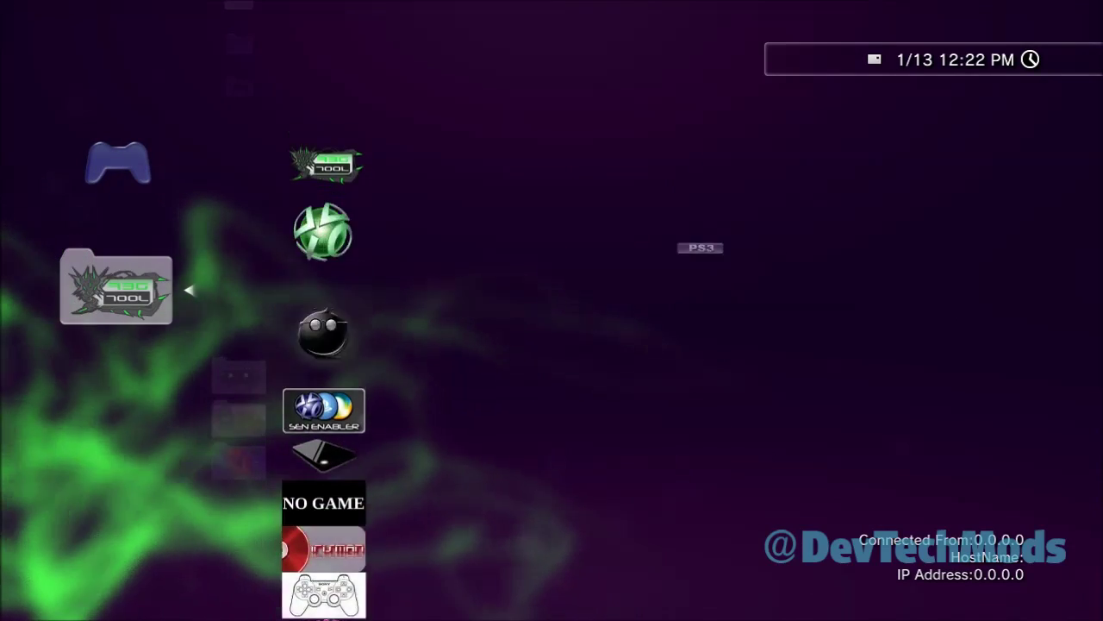
key("Return")
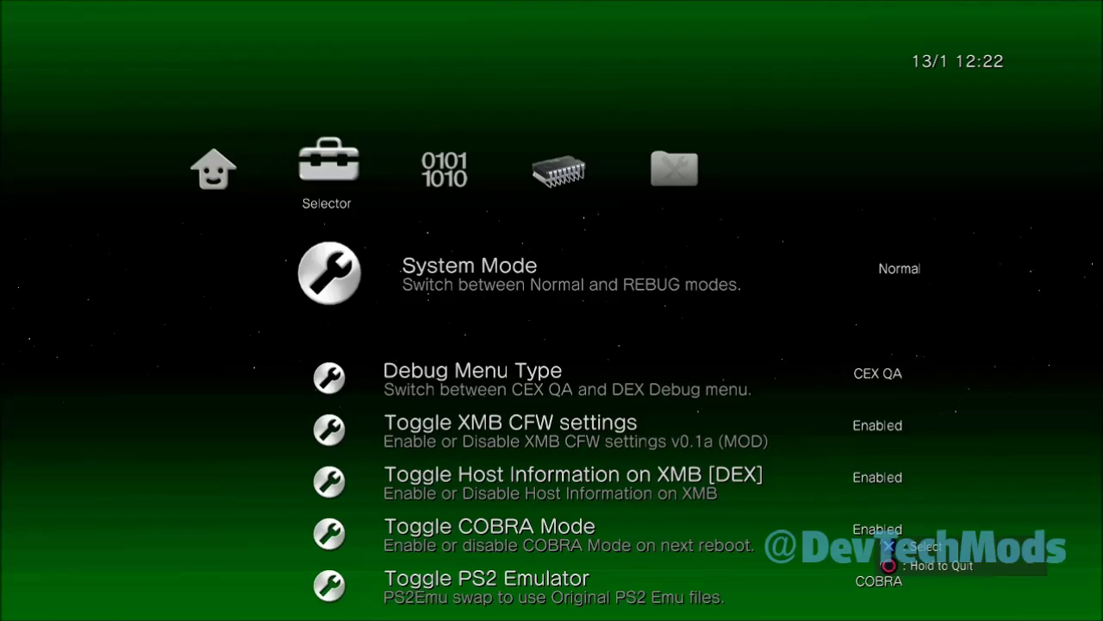
key("Right")
key("Down")
key("Down")
key("Down")
key("Down")
key("Down")
key("Down")
key("Down")
key("Down")
key("Down")
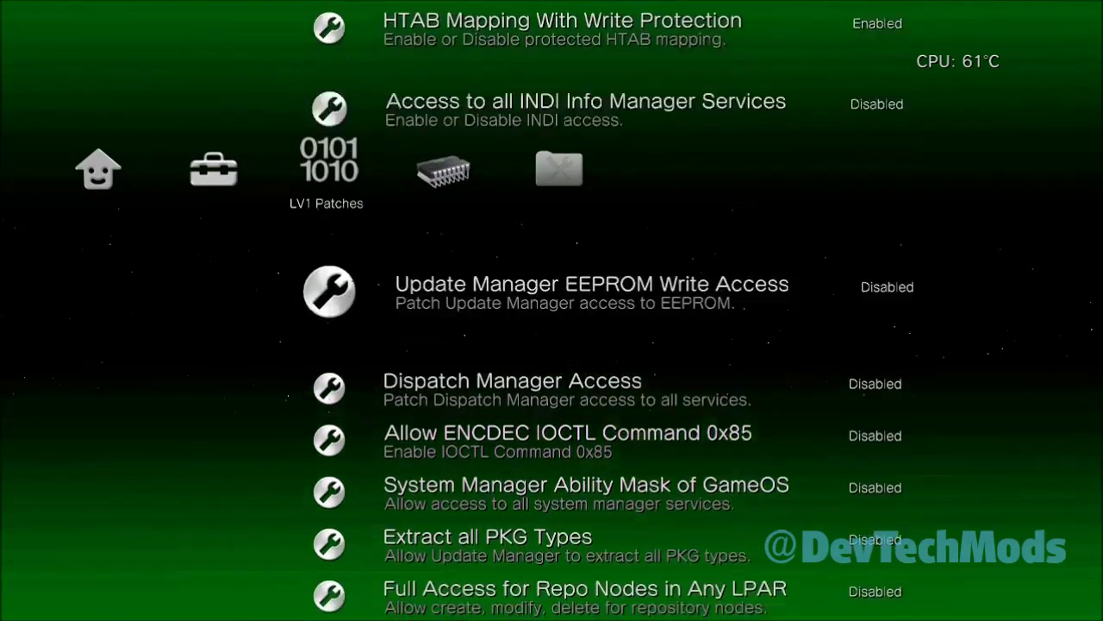
key("Down")
key("Down")
key("Down")
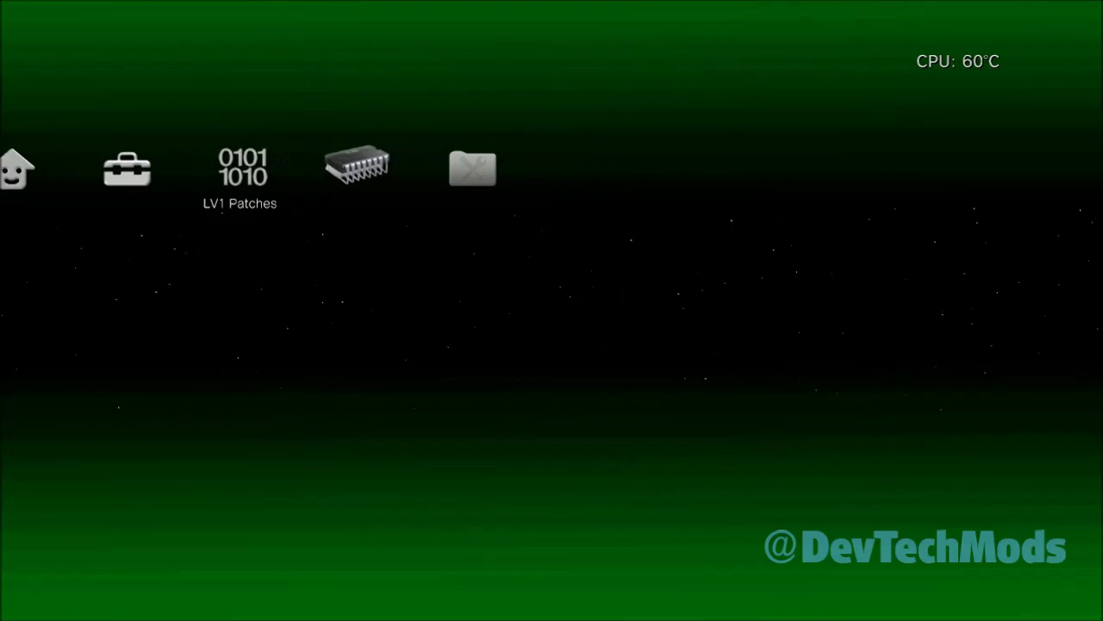
key("Right")
key("Down")
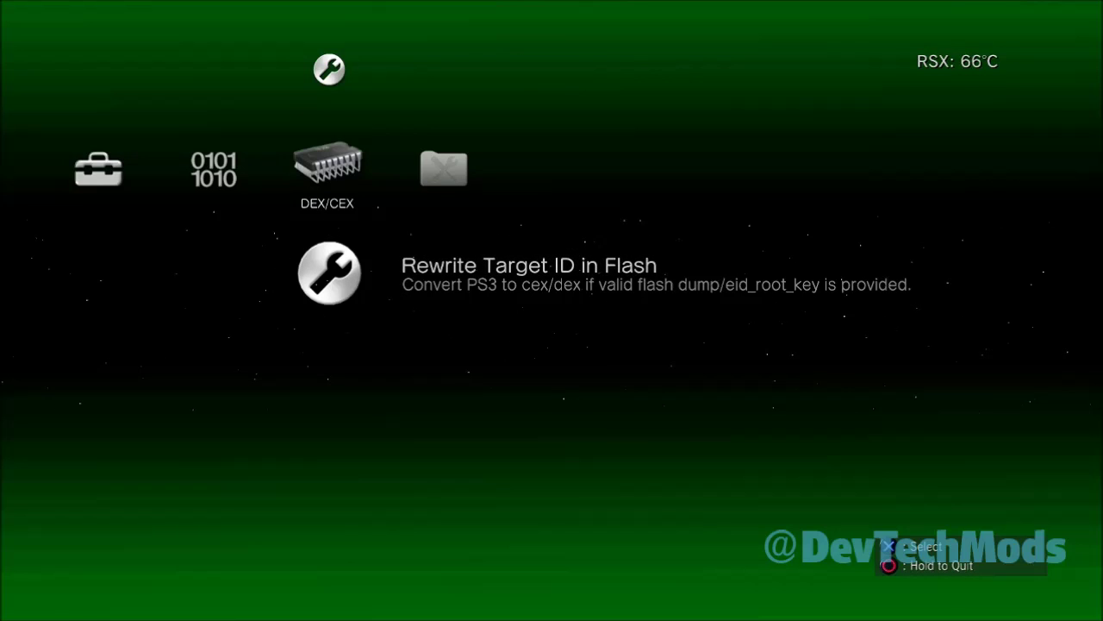
Step: Rewrite the Target ID in flash to CEX, accept the CEX/Retail LV2 Kernel, and reboot
key("Return")
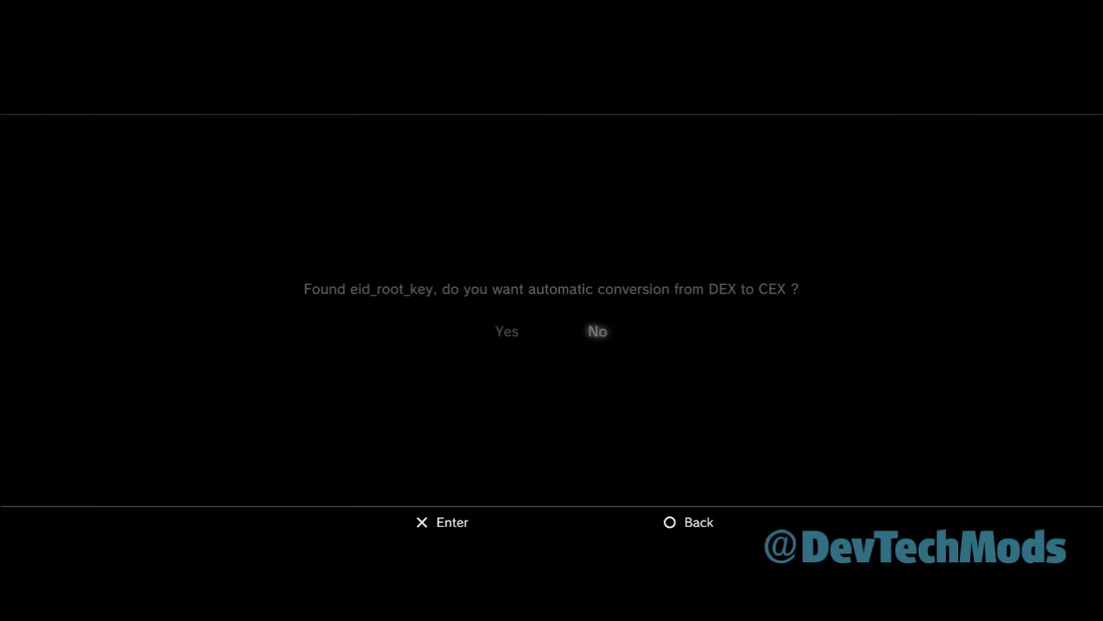
key("Left")
key("Return")
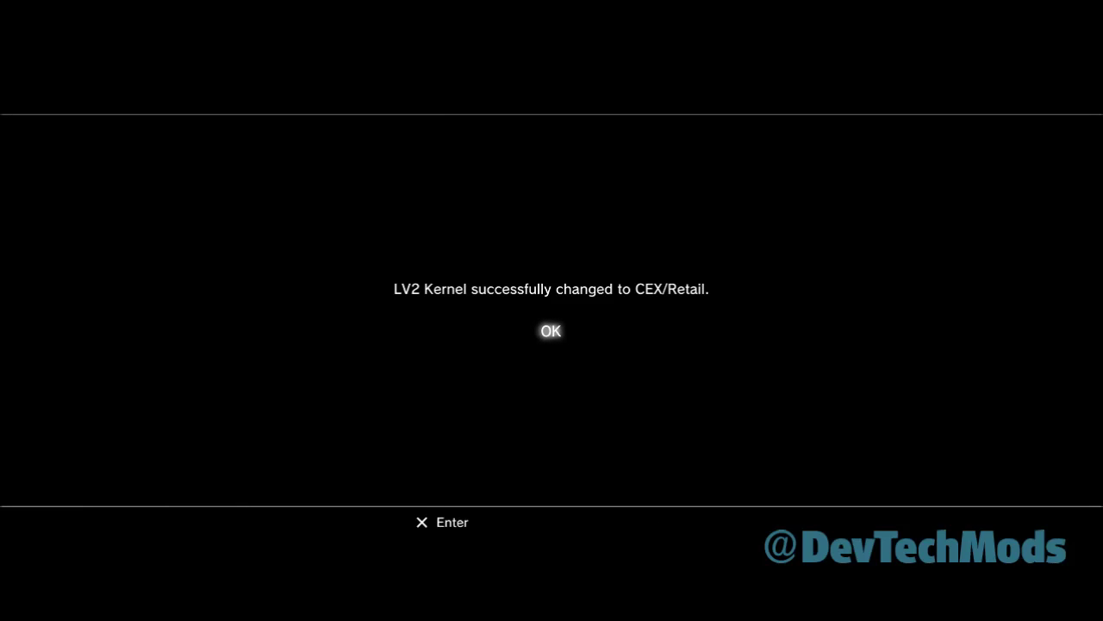
key("Return")
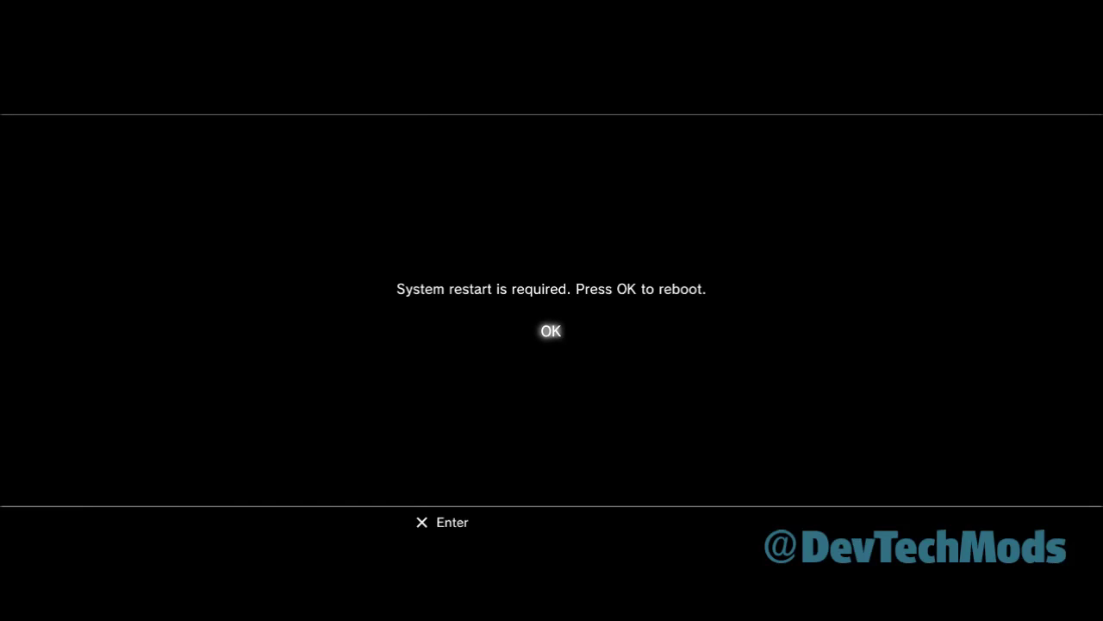
key("Return")
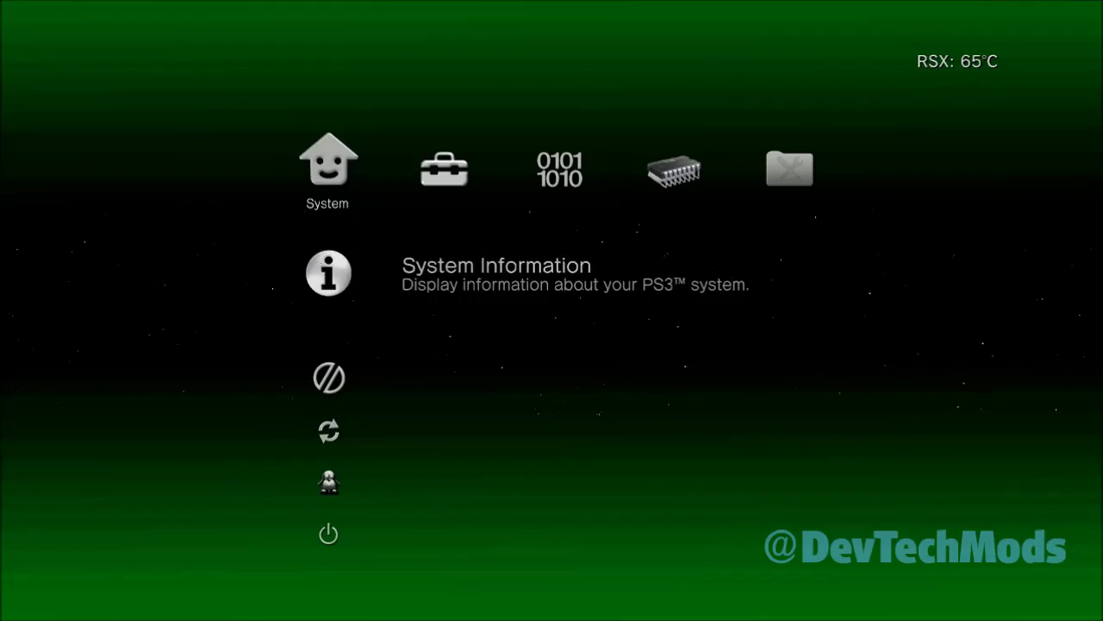
Step: Confirm System Information shows LV2 Kernel and Target Type CEX on firmware 4.81, COBRA 7.31
key("Return")
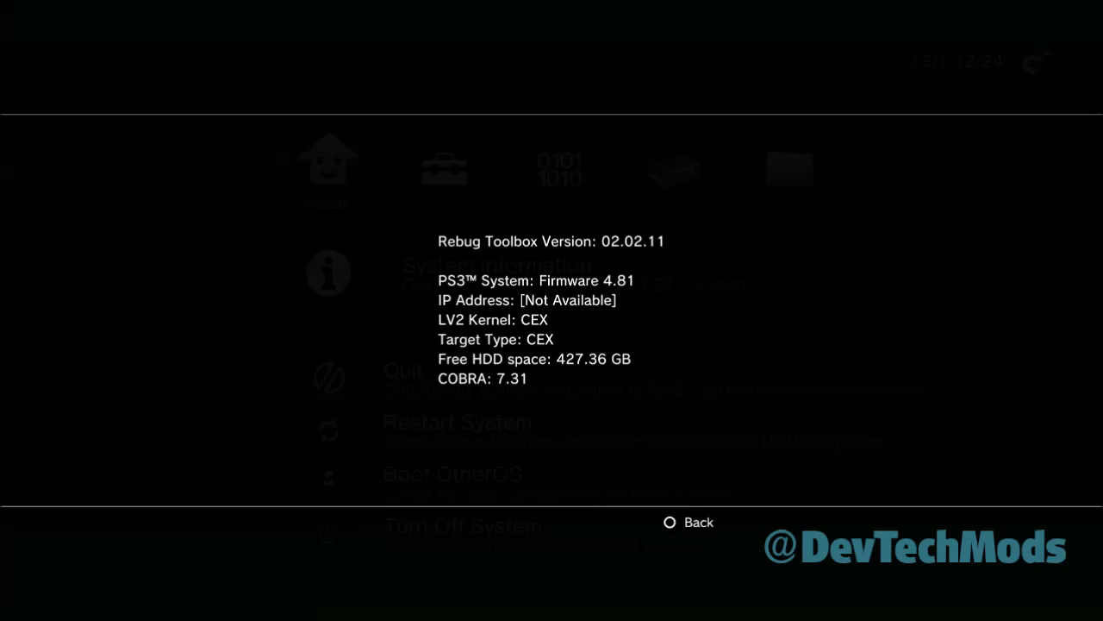
key("Escape")
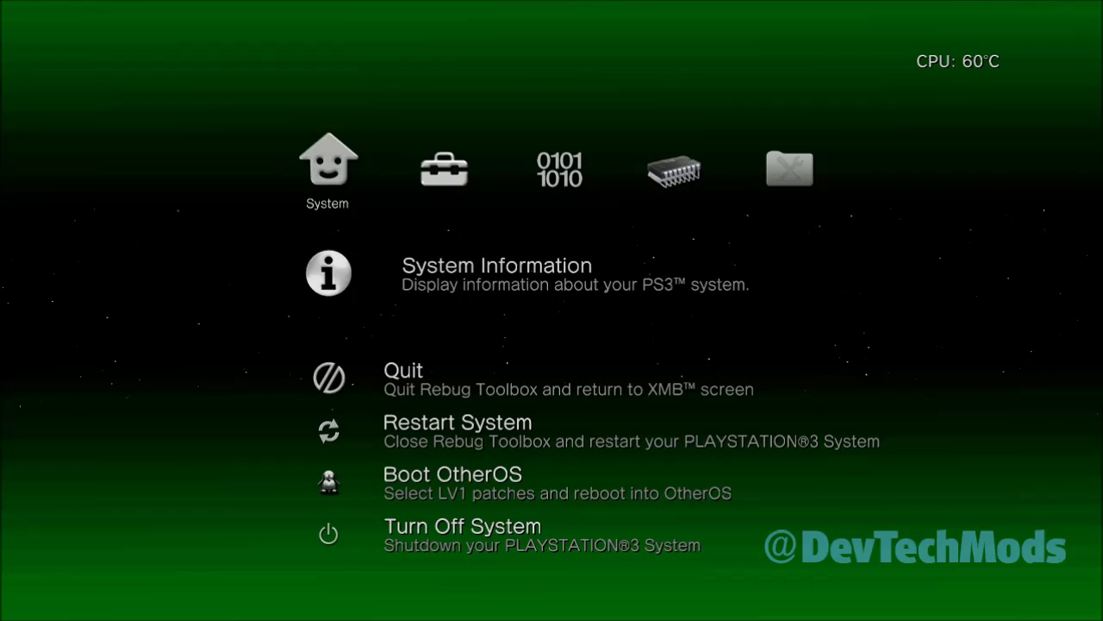
key("Return")
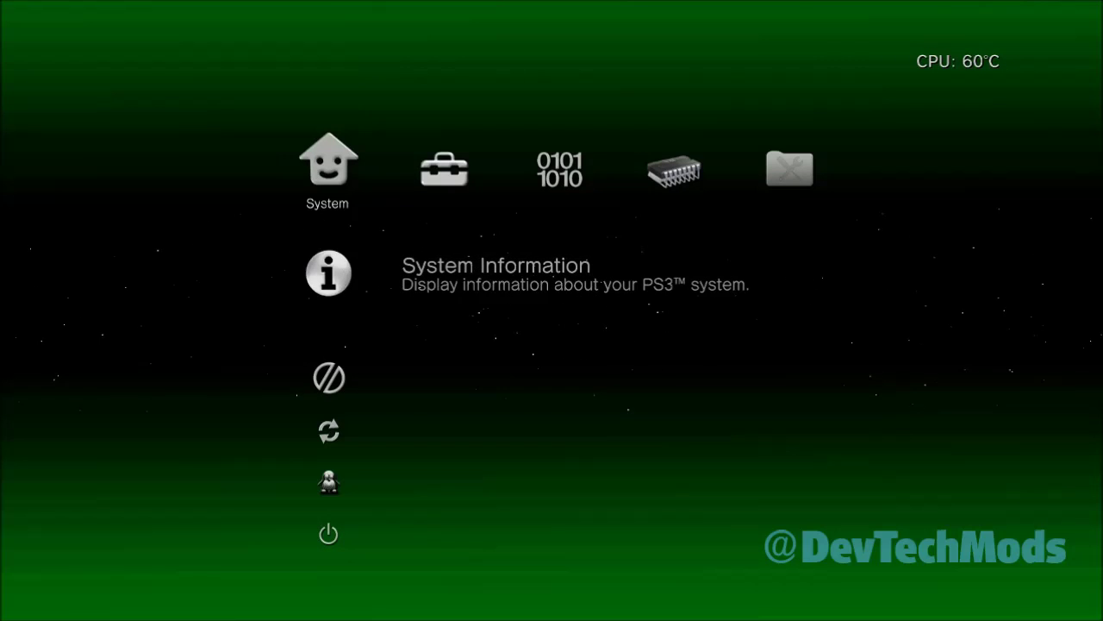
key("Return")
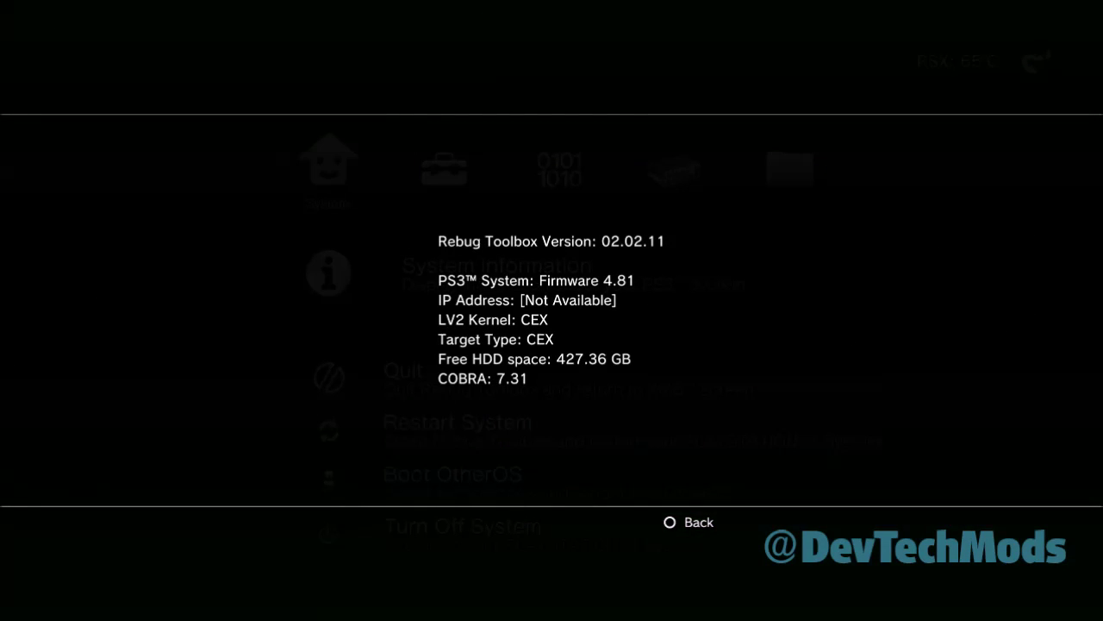
key("Escape")
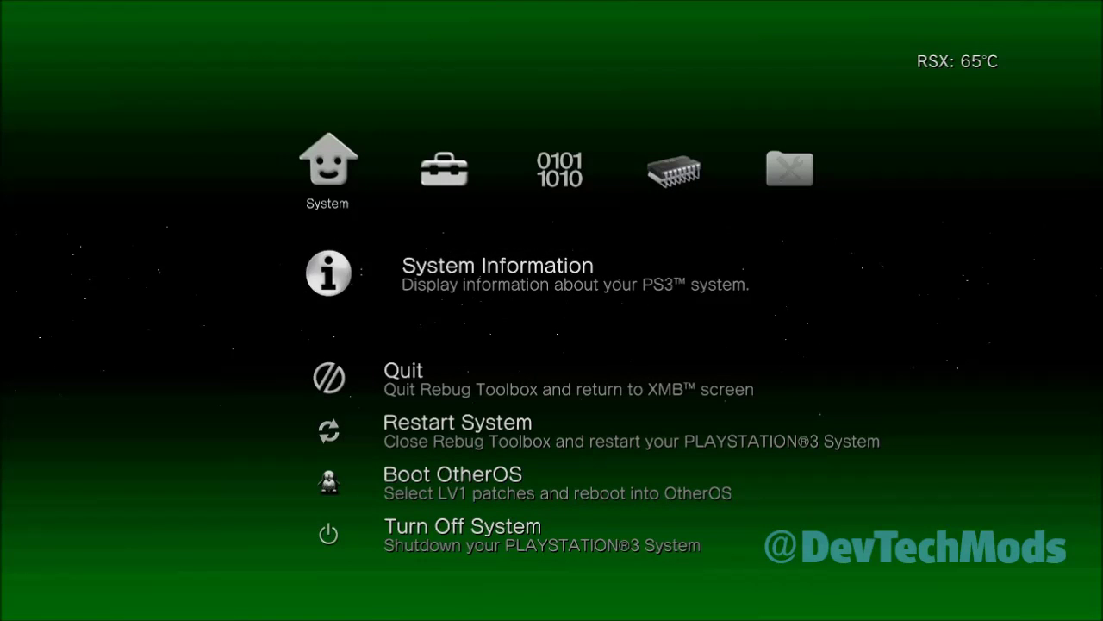